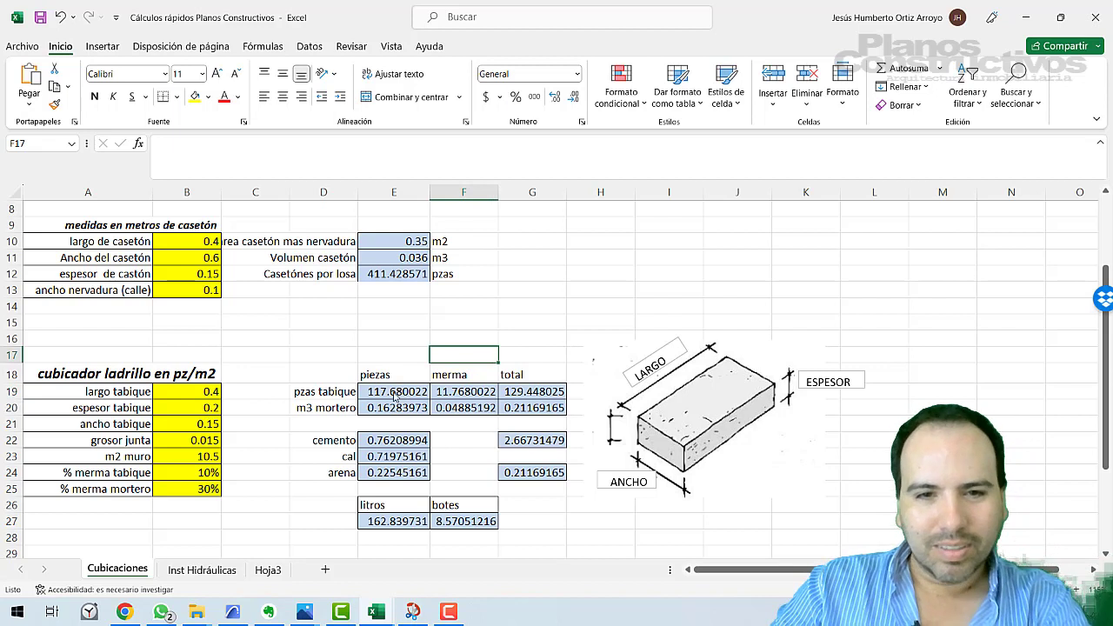
- Calculate the brick length plus the joint thickness in cell H12 with the formula =.4+.015
left_click(352, 155)
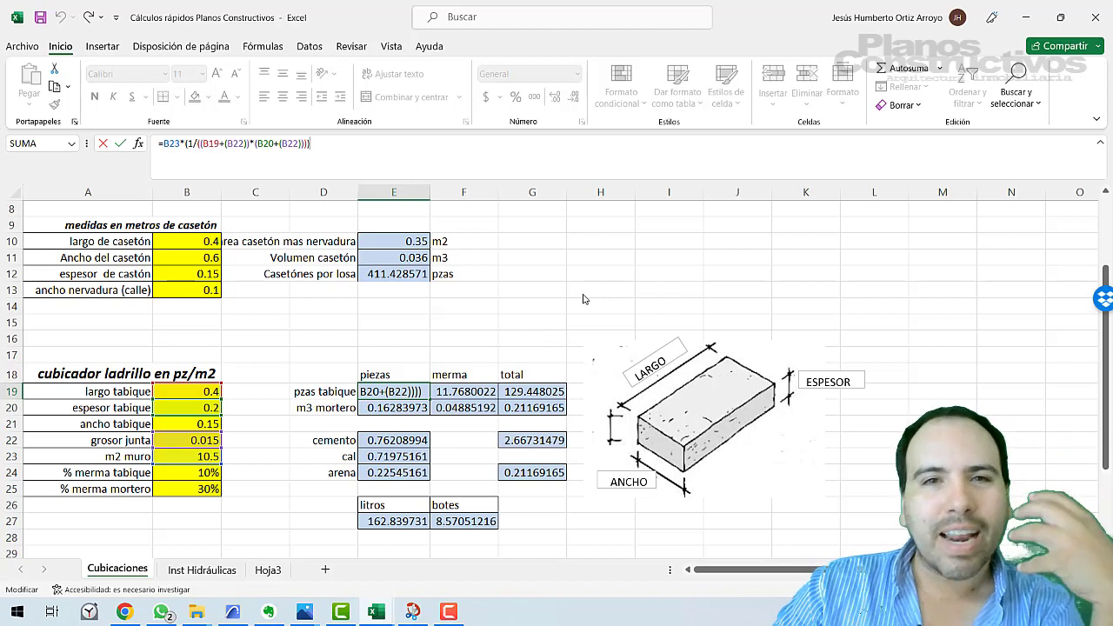
left_click(611, 280)
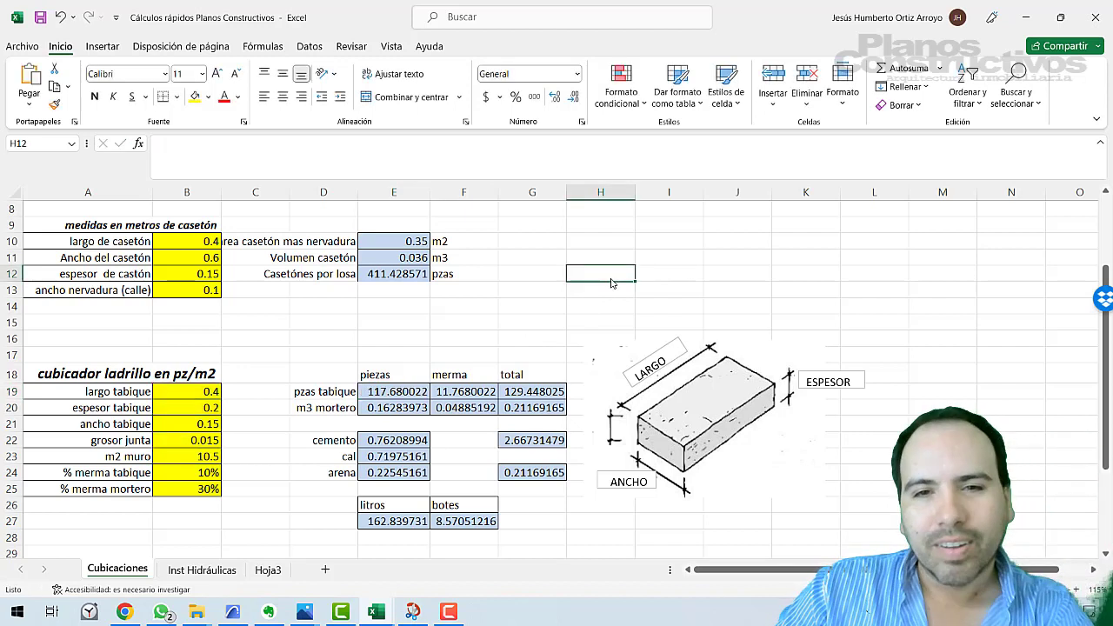
type(".4")
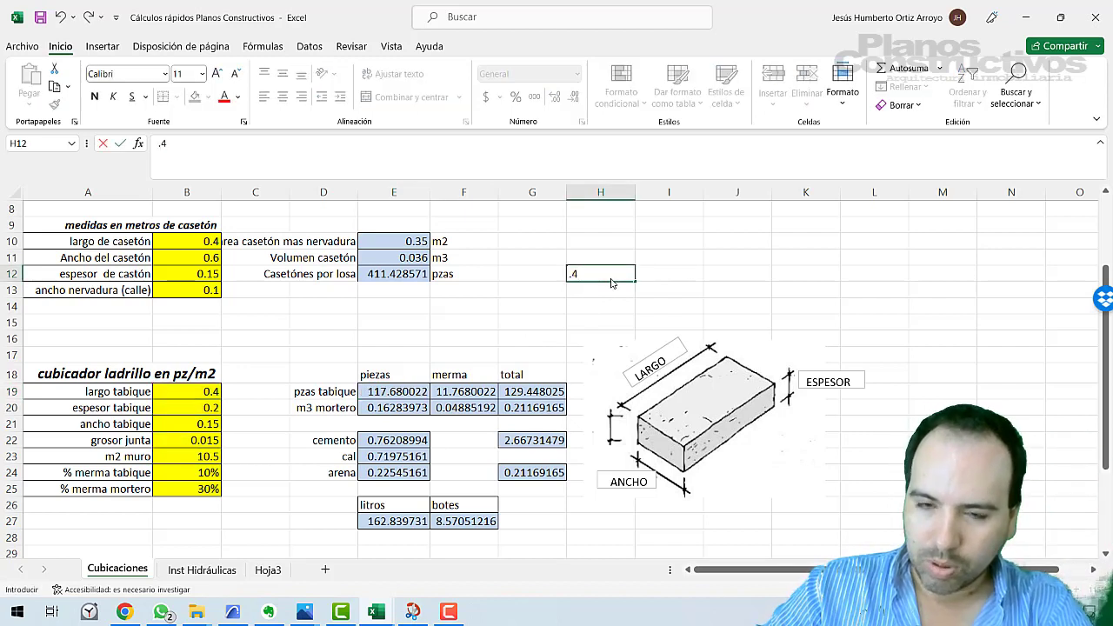
type("*.015")
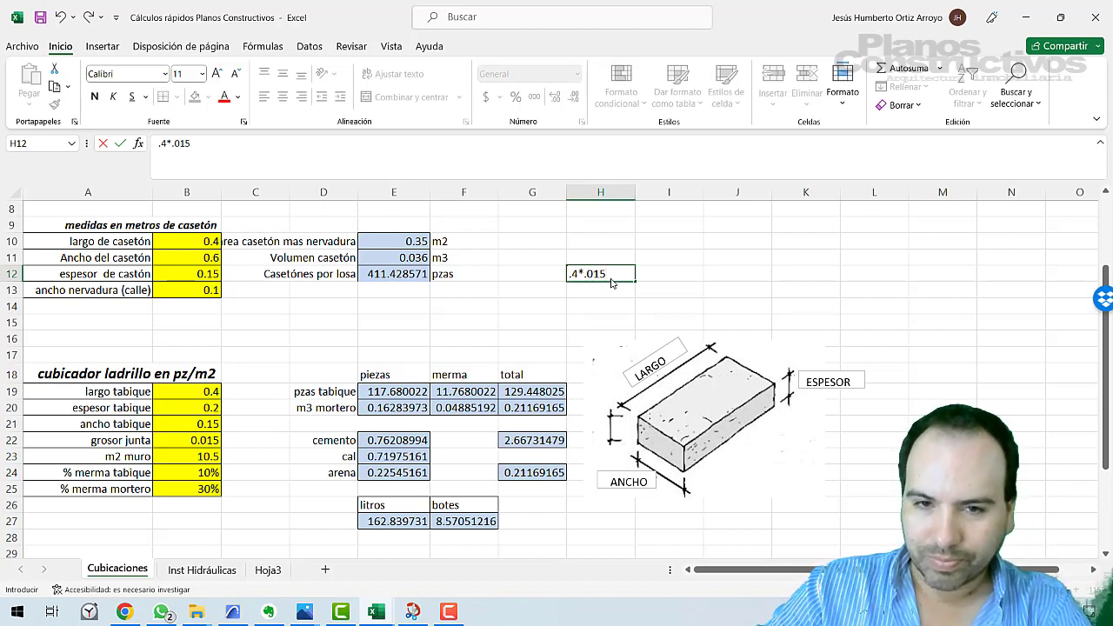
double_click(579, 274)
type("+")
key("Return")
left_click(579, 274)
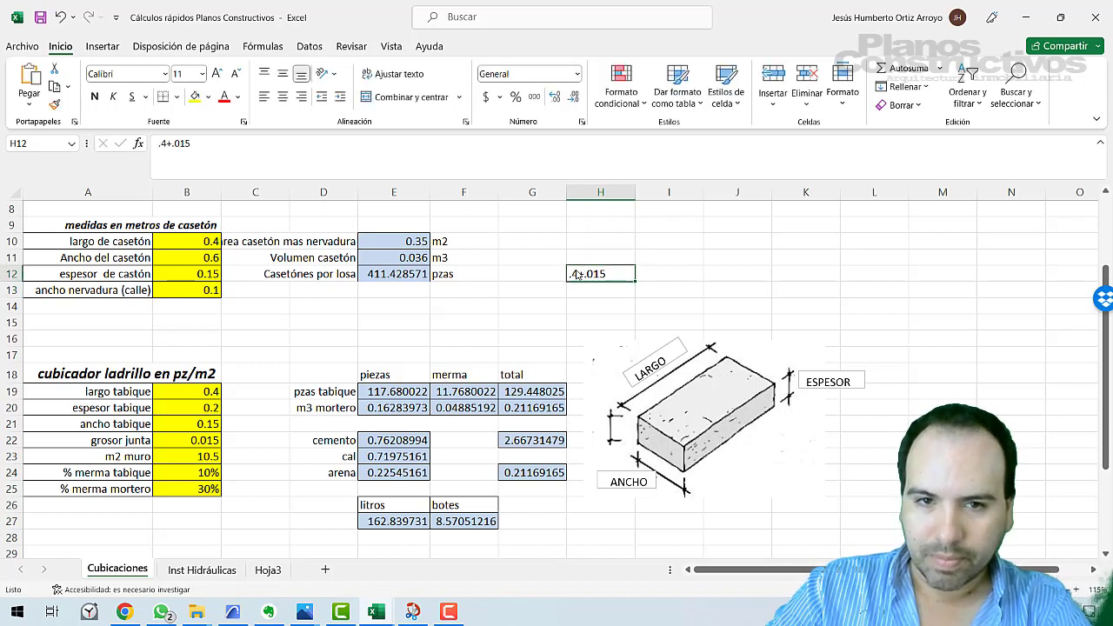
left_click(159, 146)
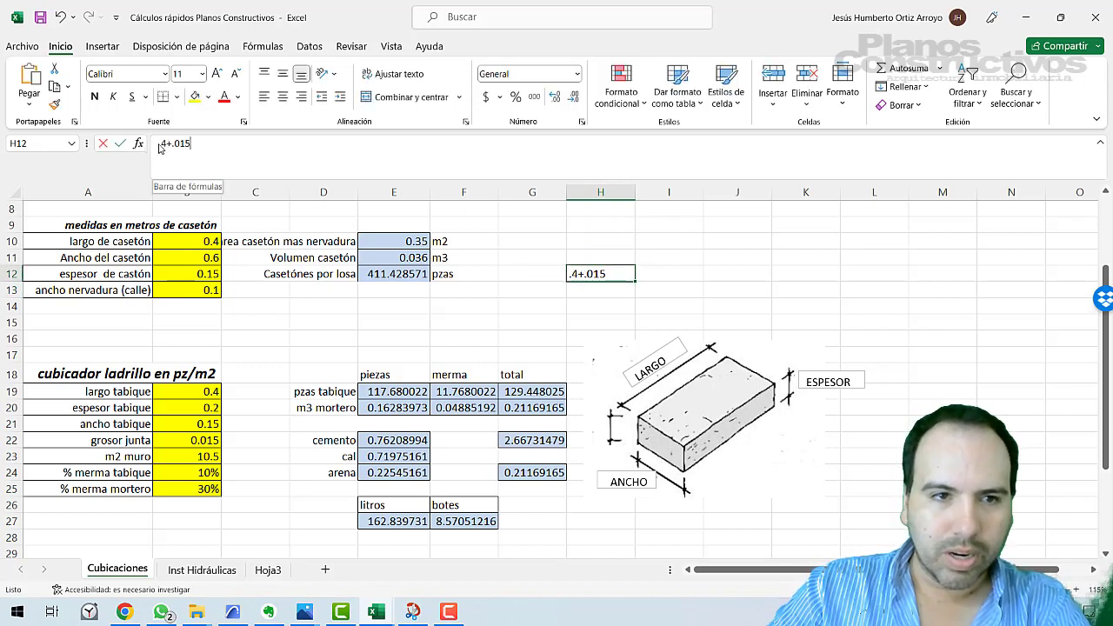
type("=")
key("Return")
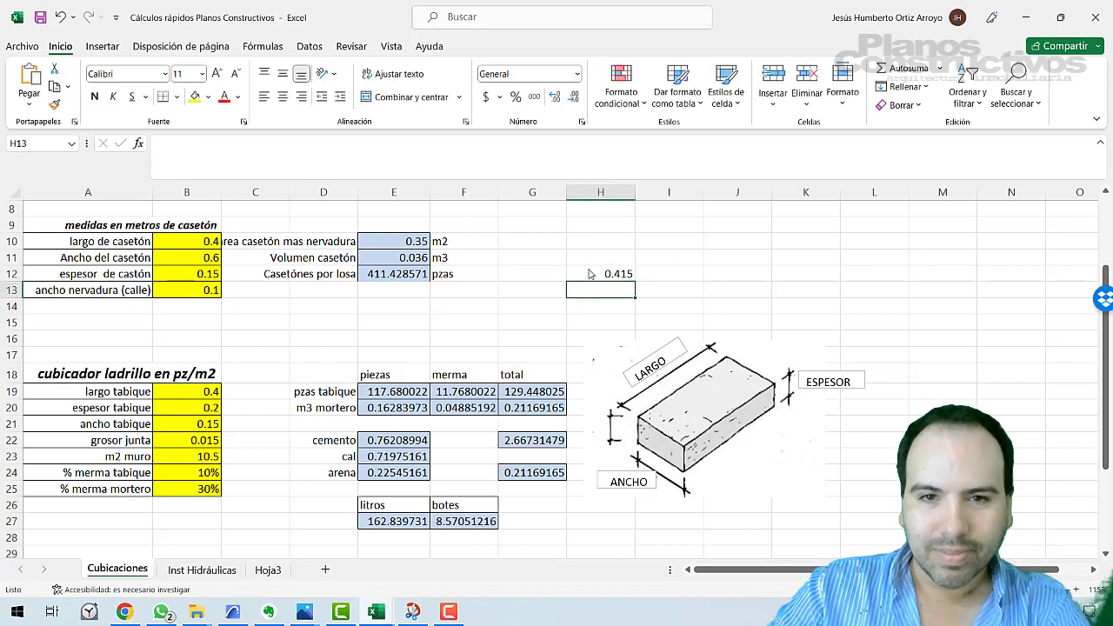
- Calculate the brick height plus the joint thickness in cell I12 with the formula +.2+.015
left_click(660, 279)
type("+")
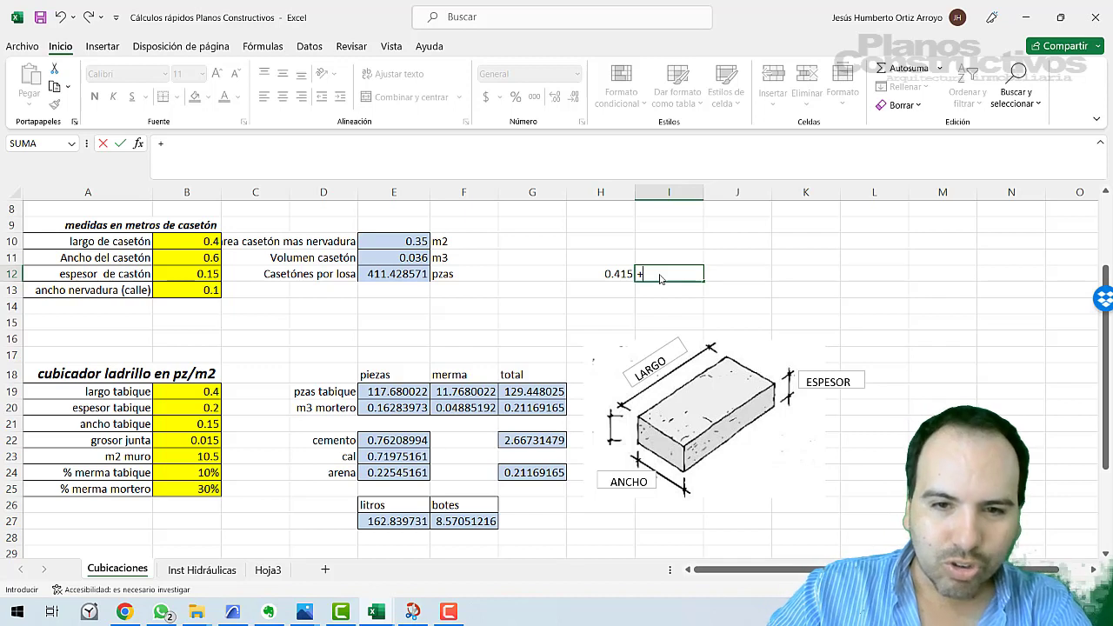
type(".")
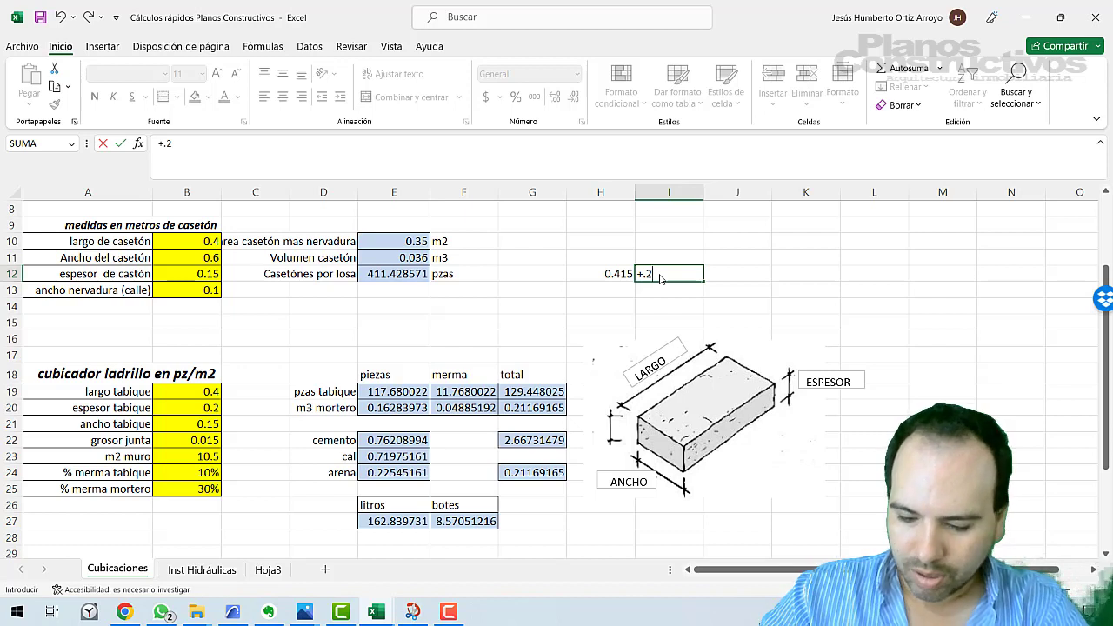
type("2+.015")
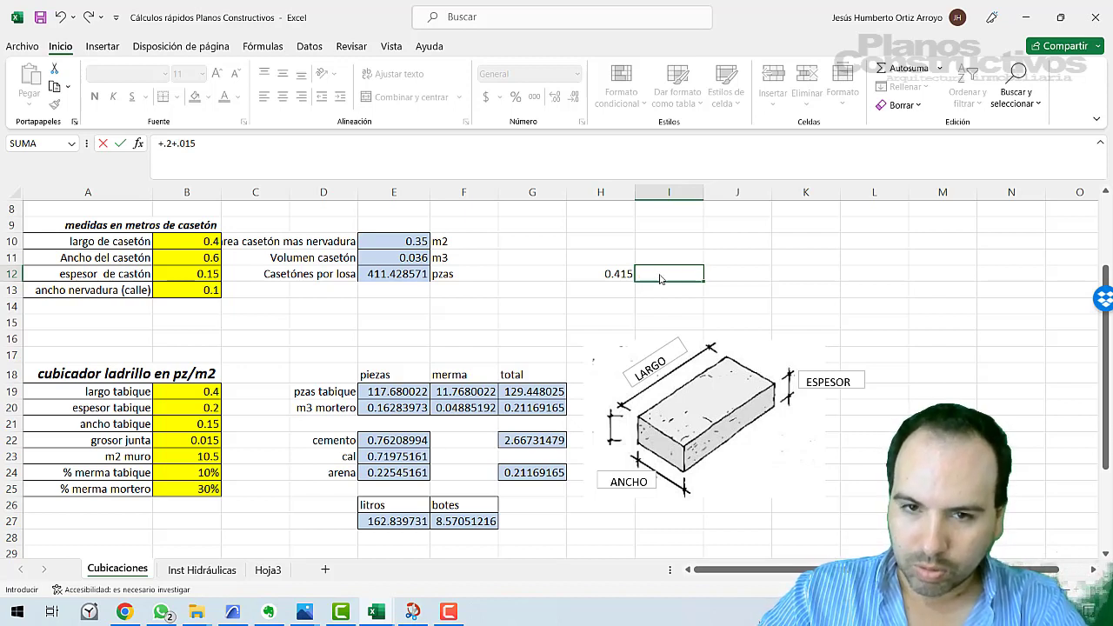
key("Return")
left_click(660, 277)
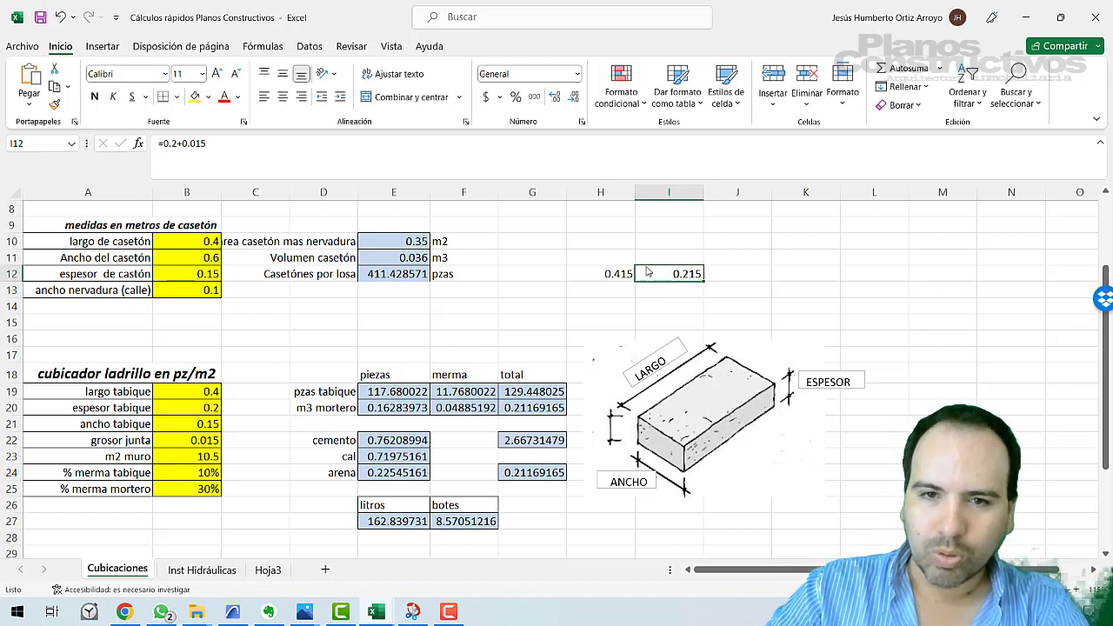
- Calculate the area covered by one brick with its joints in cell J12 by multiplying I12 by H12
left_click(618, 276)
left_click(658, 277)
left_click(720, 277)
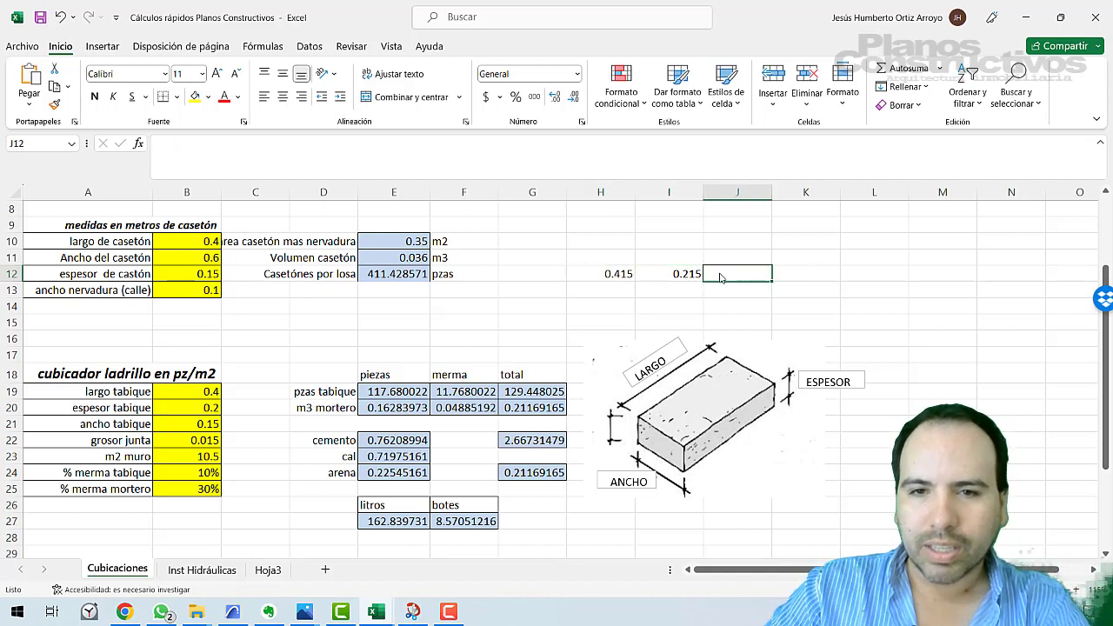
type("+I12*")
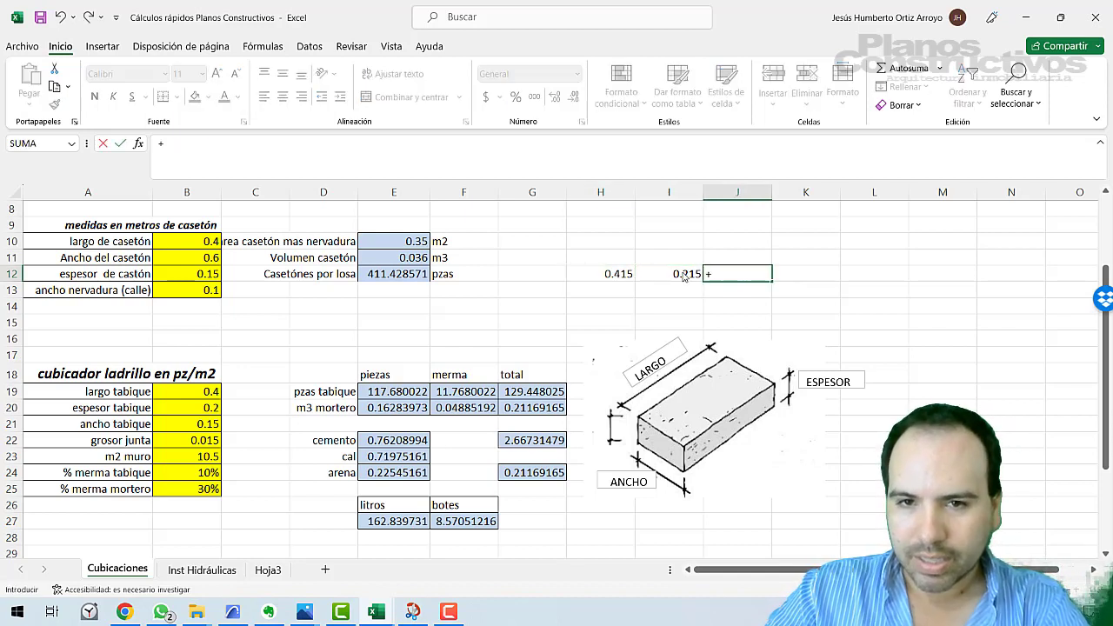
left_click(684, 275)
type("*")
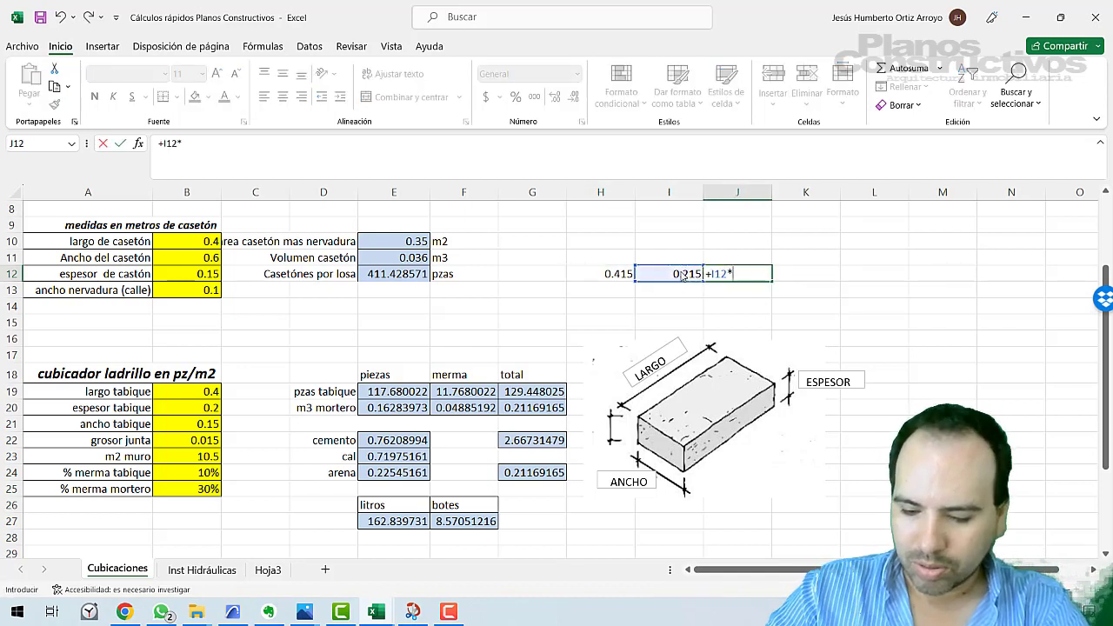
left_click(618, 275)
key("Return")
key("Up")
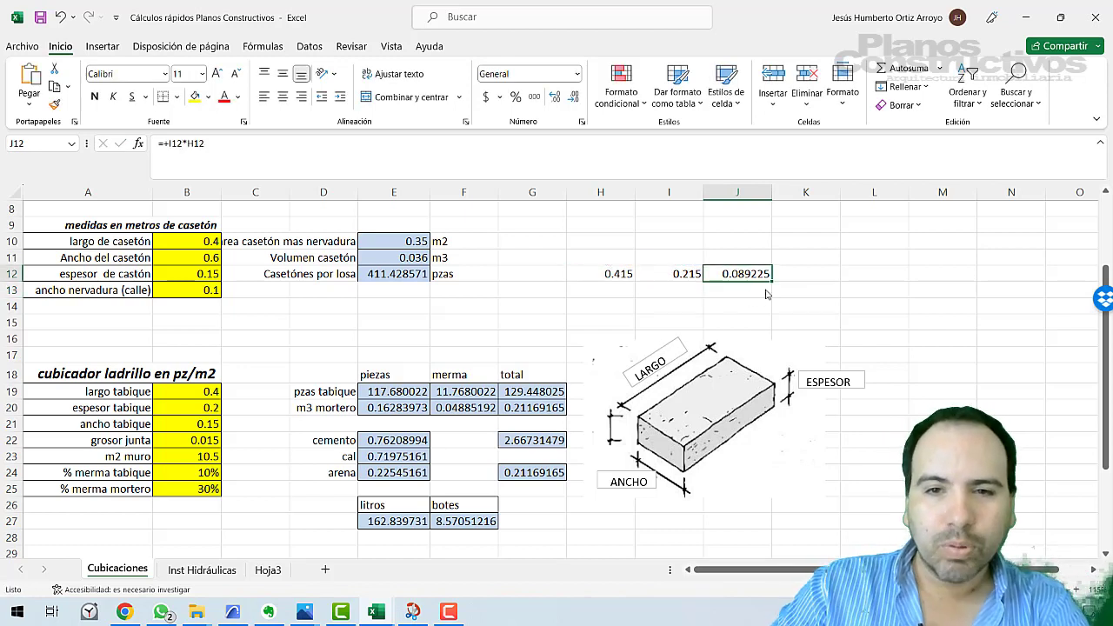
- Calculate the number of bricks per square metre in cell K12 by dividing 1 by J12
left_click(791, 279)
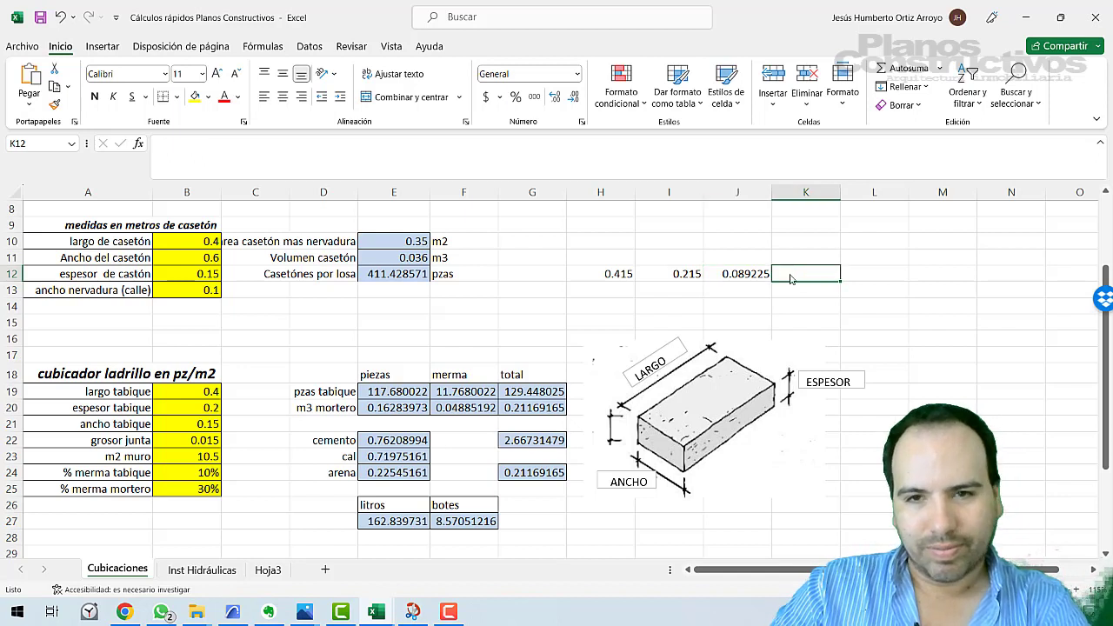
type("+")
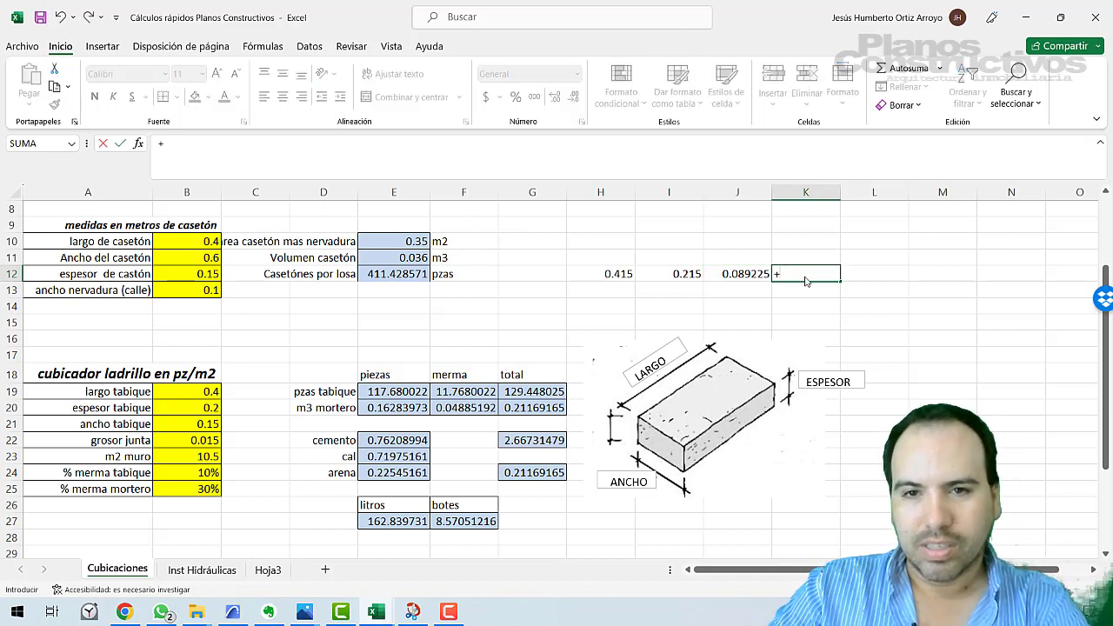
type("1/")
left_click(763, 277)
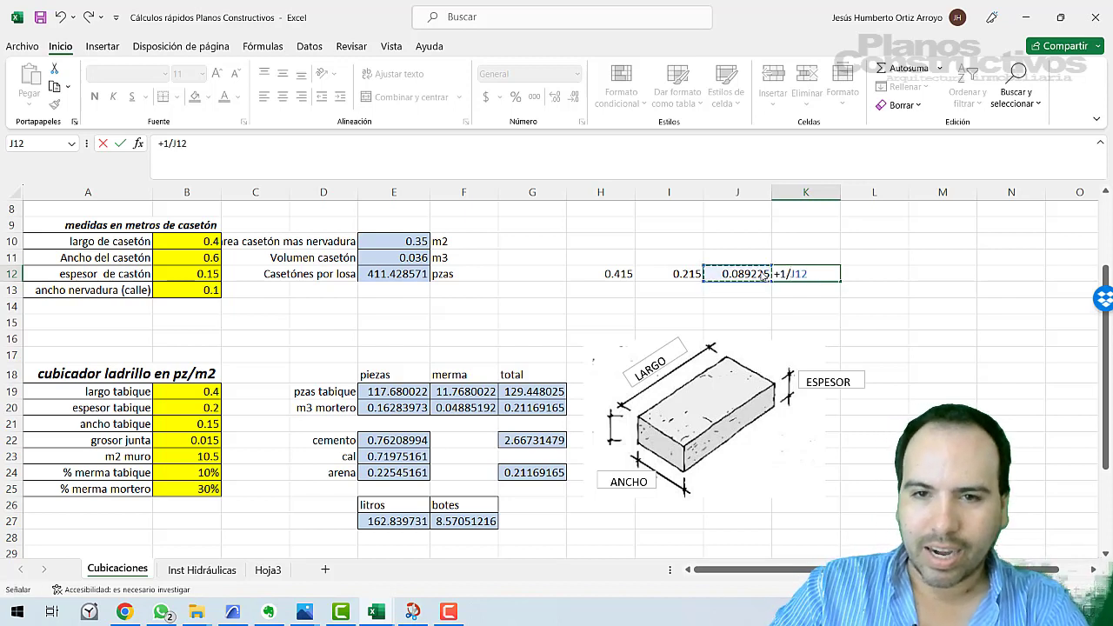
key("Return")
left_click(803, 277)
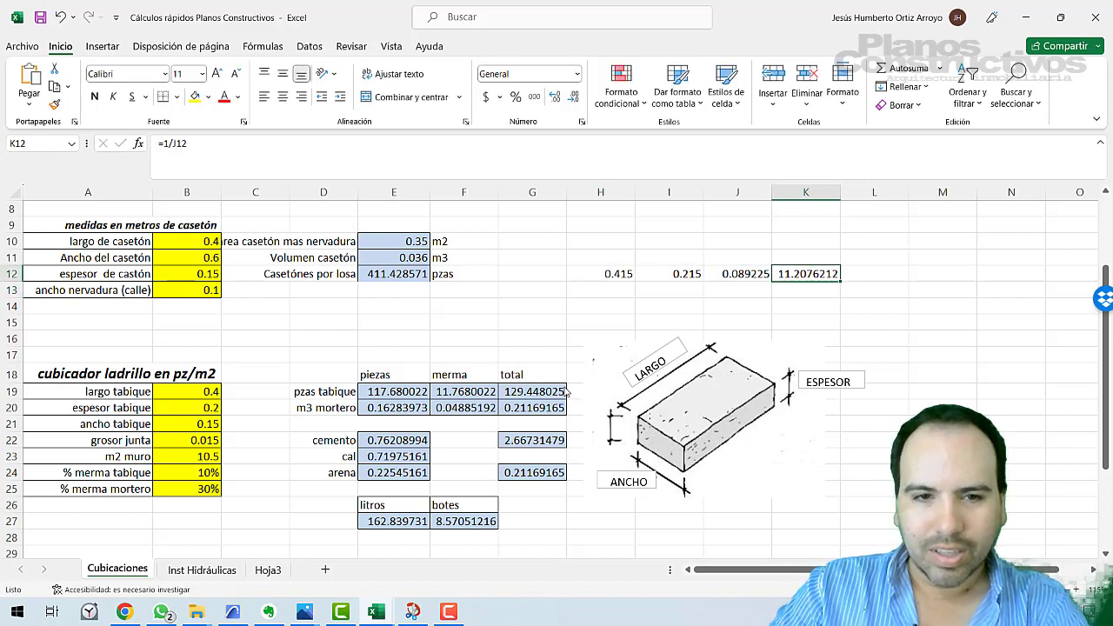
- Set "m2 muro" in the brick calculator to 1 and compare the manual result in K12 with the piece count in E19
left_click(199, 460)
type("1")
key("Return")
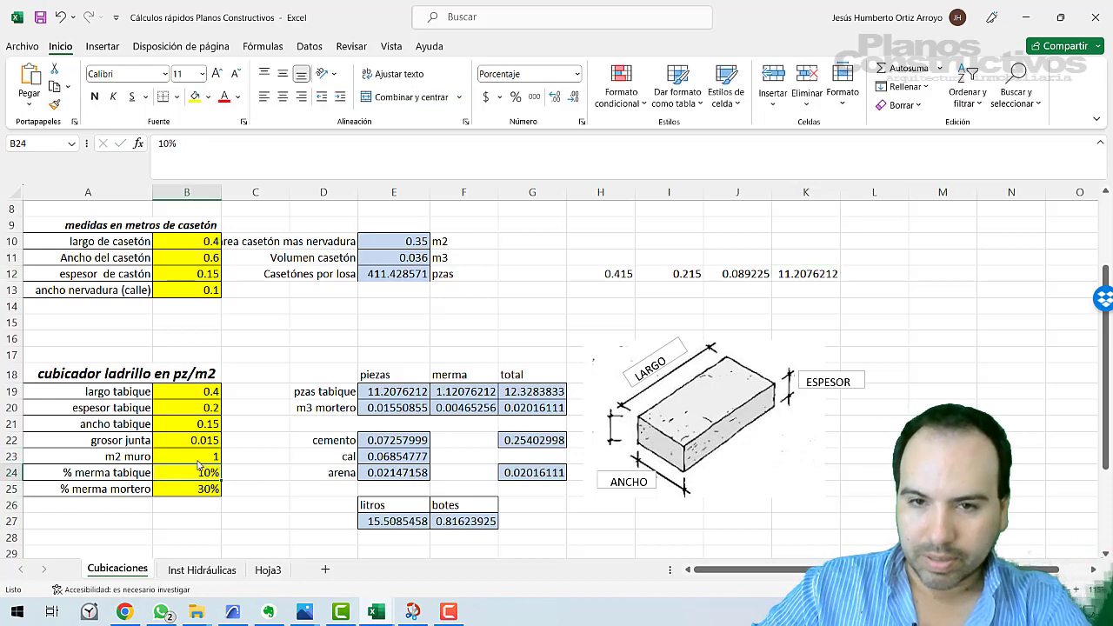
left_click(797, 278)
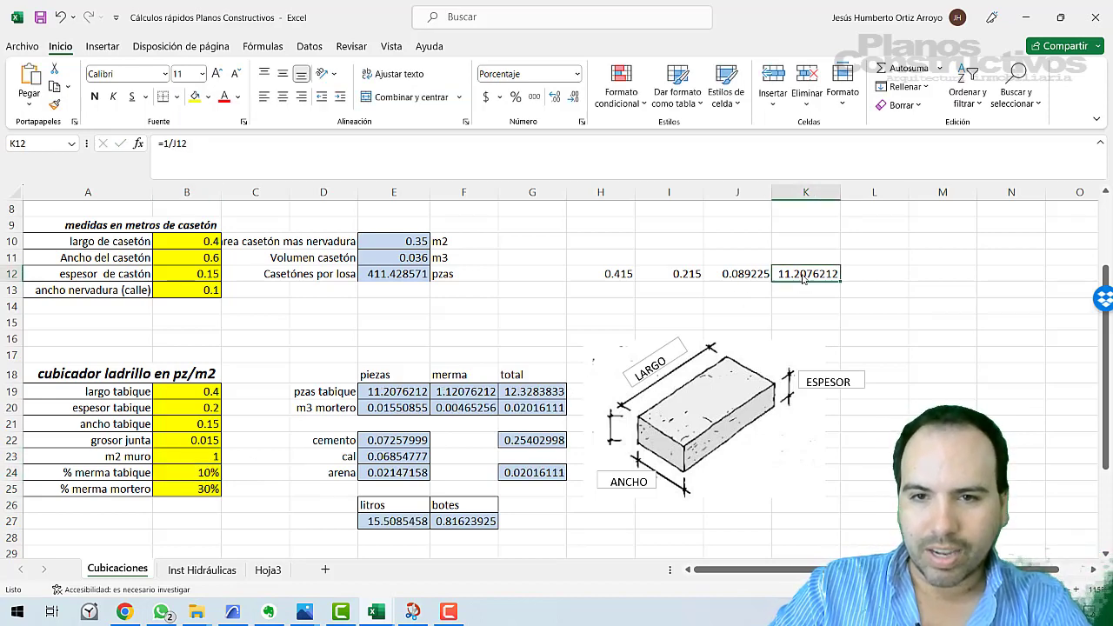
left_click(387, 393, "ctrl")
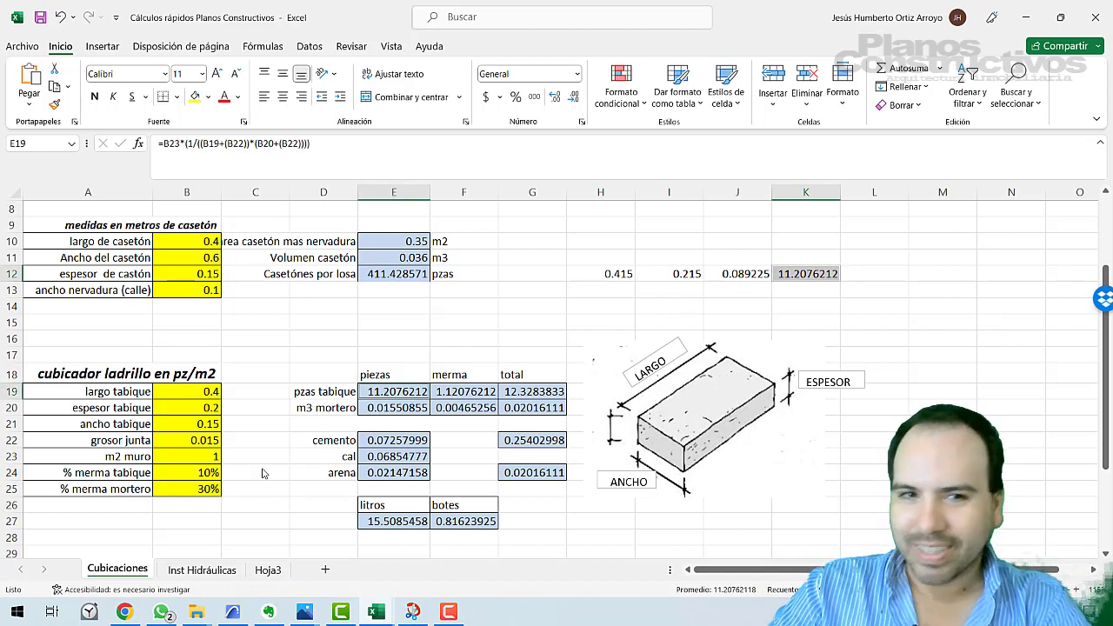
- Check how the brick waste in F19 is calculated and set "% merma tabique" to 3%
left_click(204, 474)
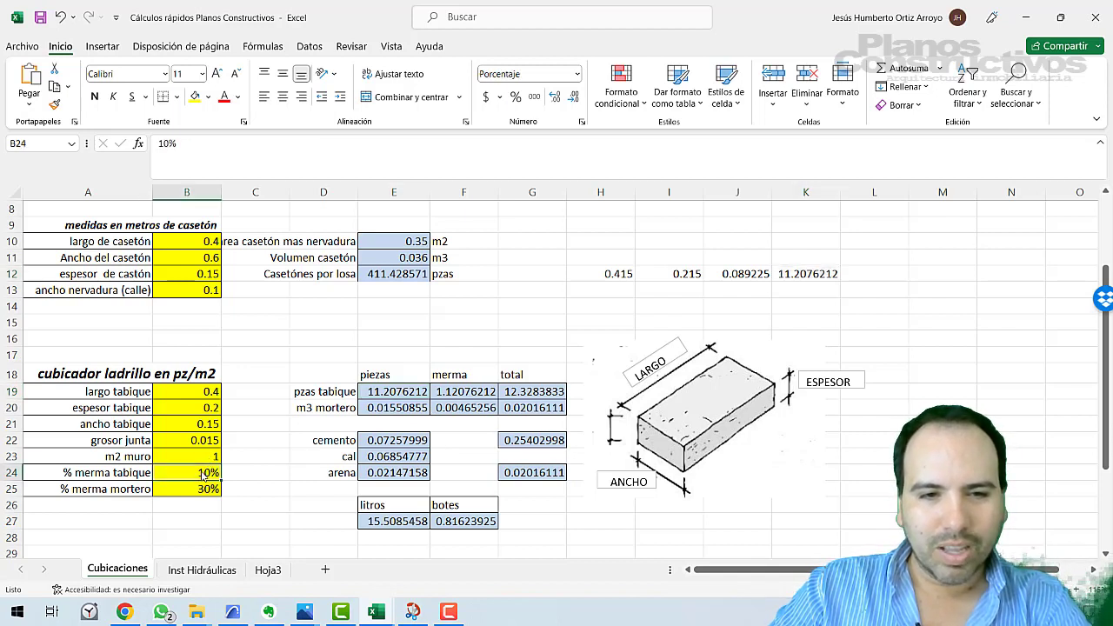
left_click(454, 397)
left_click(396, 398)
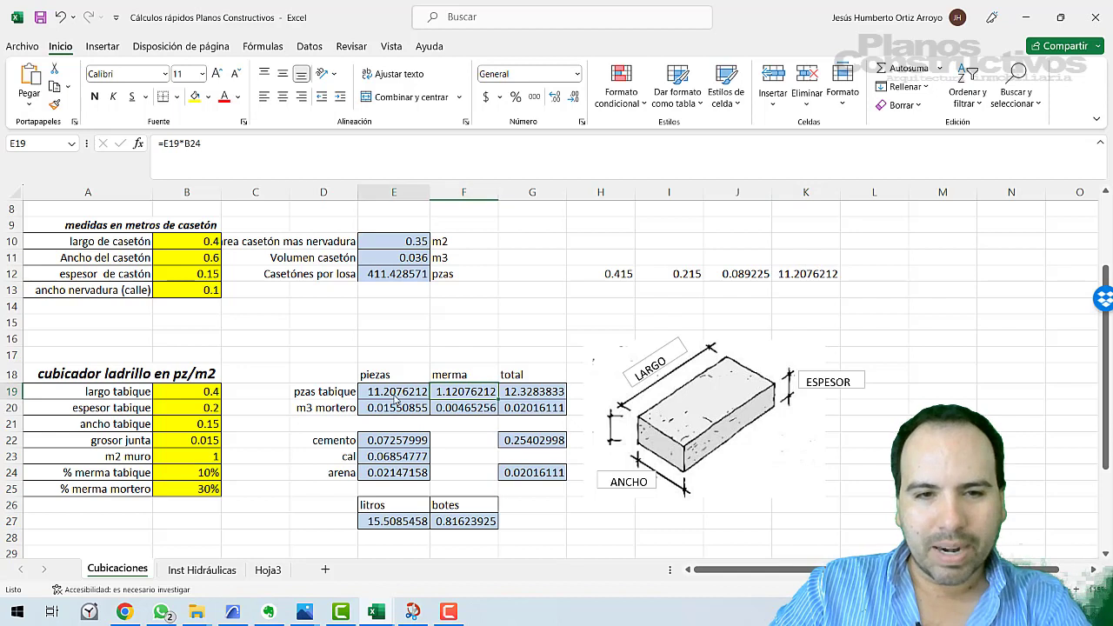
left_click(443, 397)
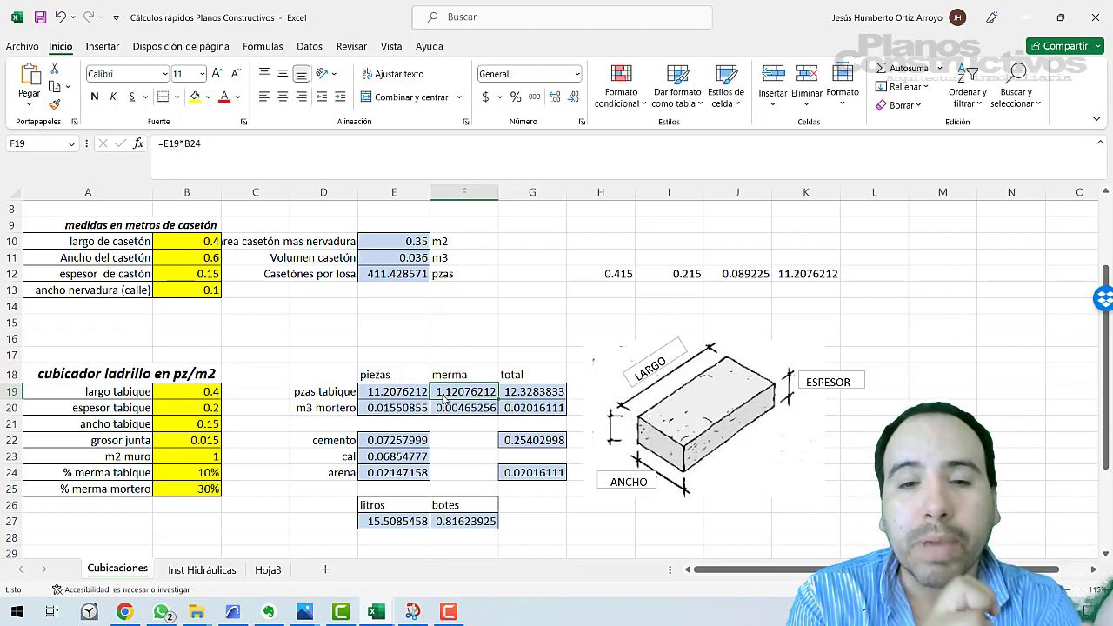
left_click(209, 476)
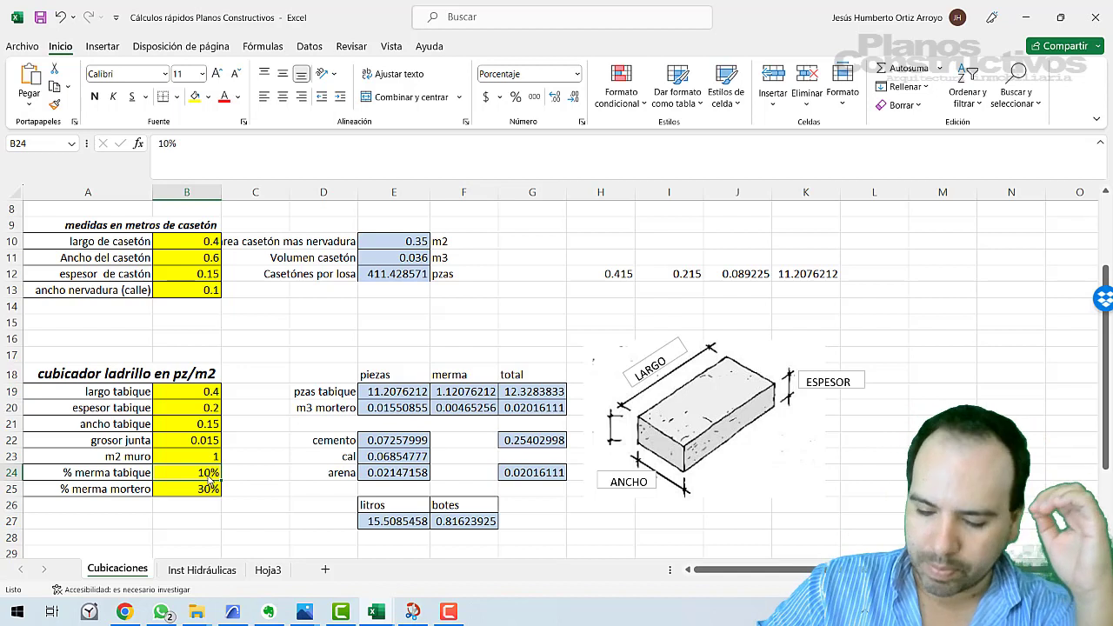
type("3")
key("Return")
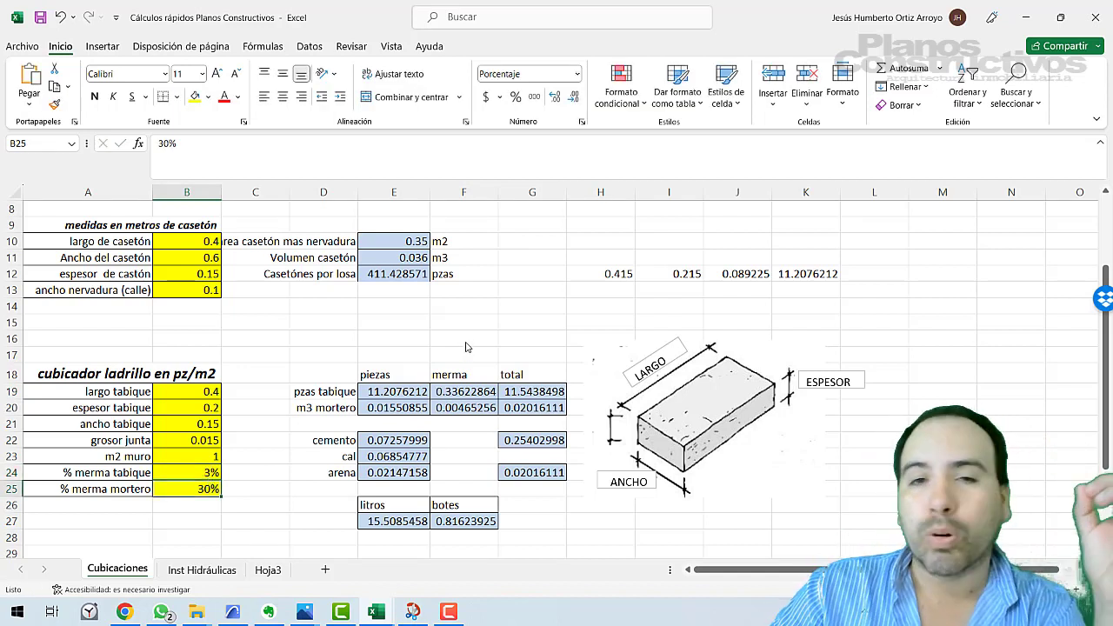
- Examine the brick waste percentage, the pieces, waste and total cells in row 19, and the manual calculation in H12
left_click(204, 474)
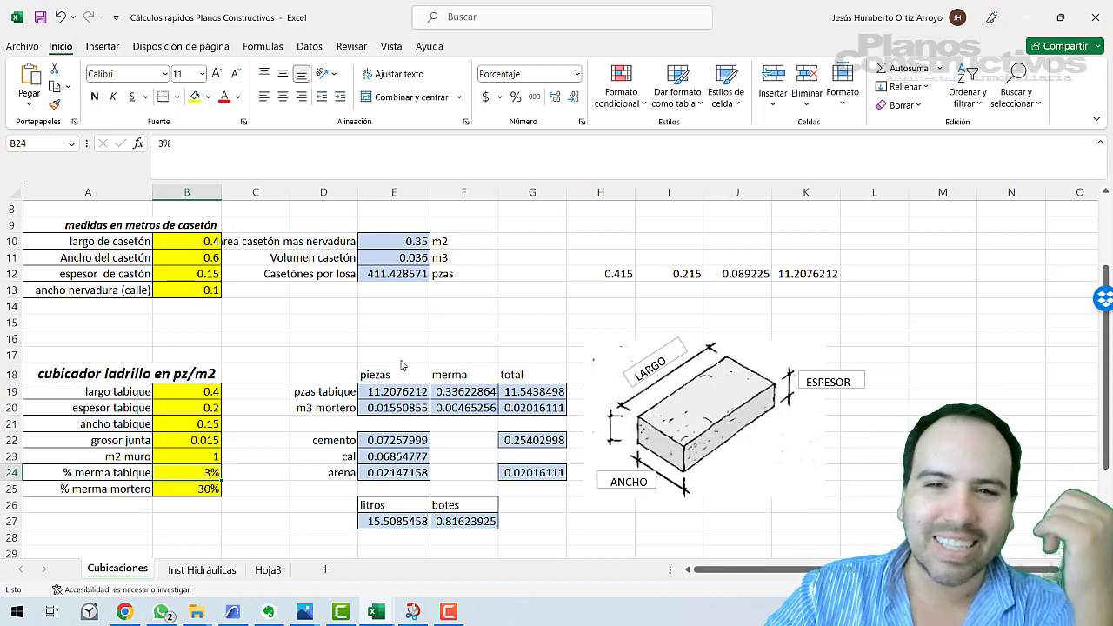
left_click(464, 393)
left_click(396, 405)
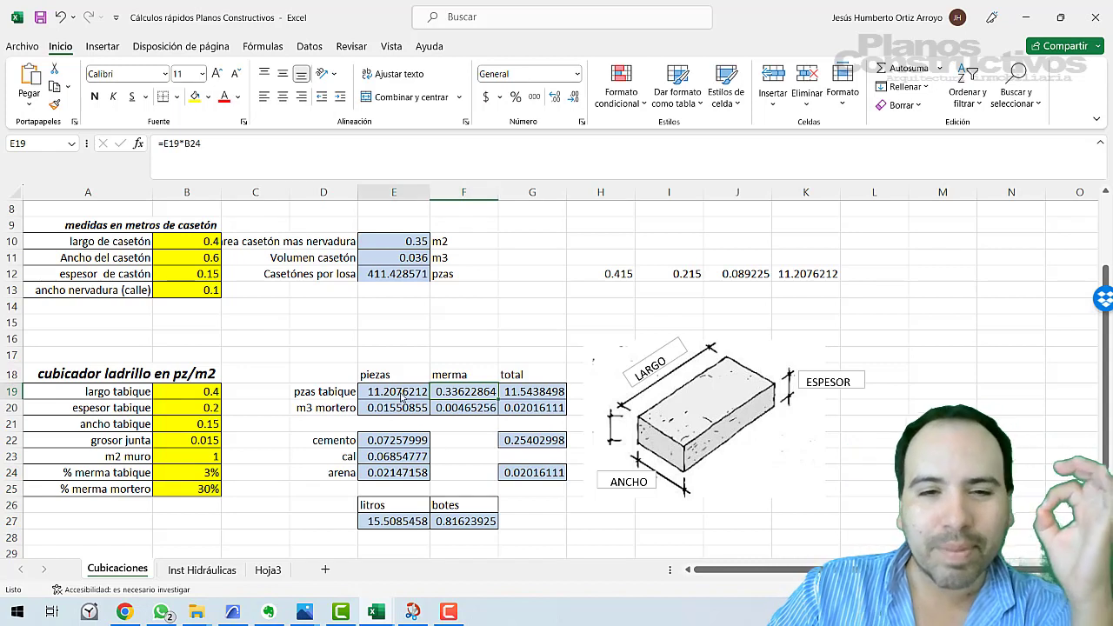
left_click(470, 396)
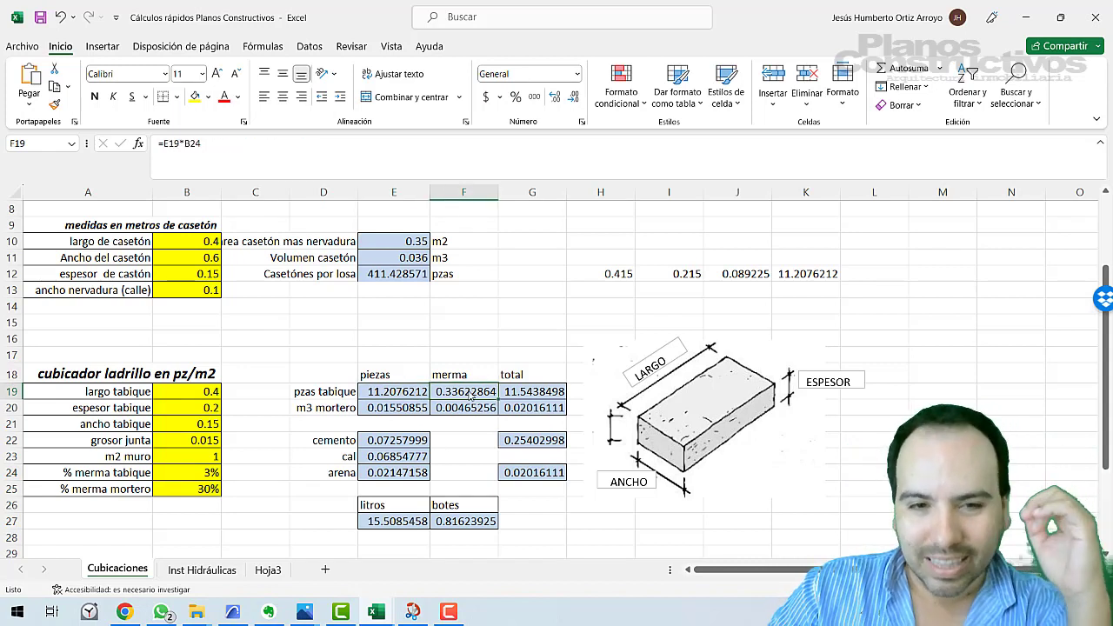
left_click(520, 398)
left_click(499, 391)
left_click(395, 398)
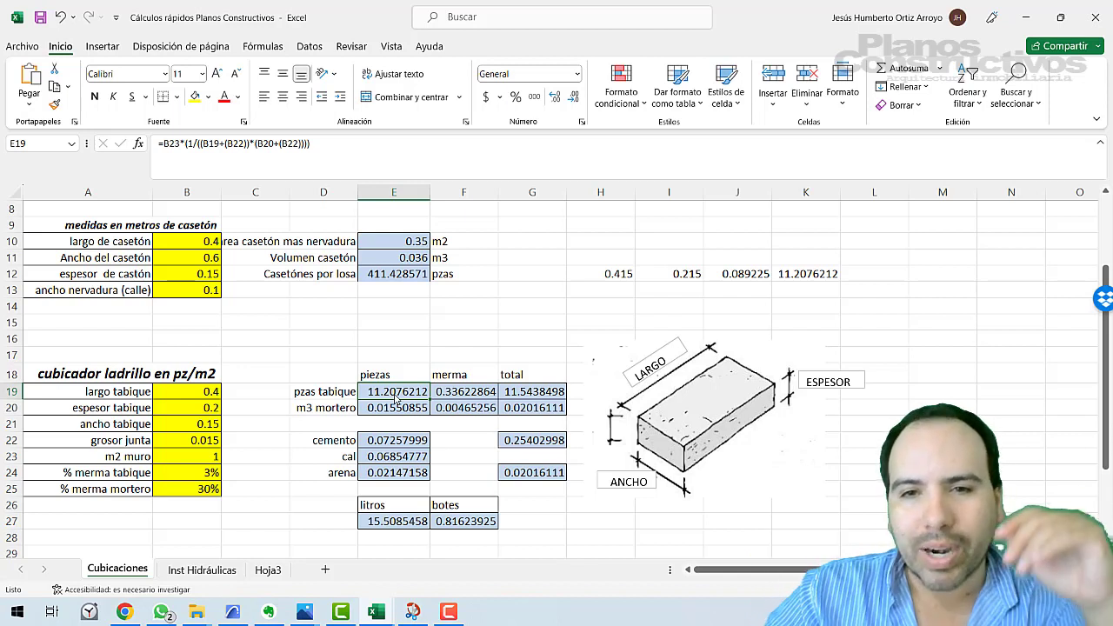
left_click(517, 356)
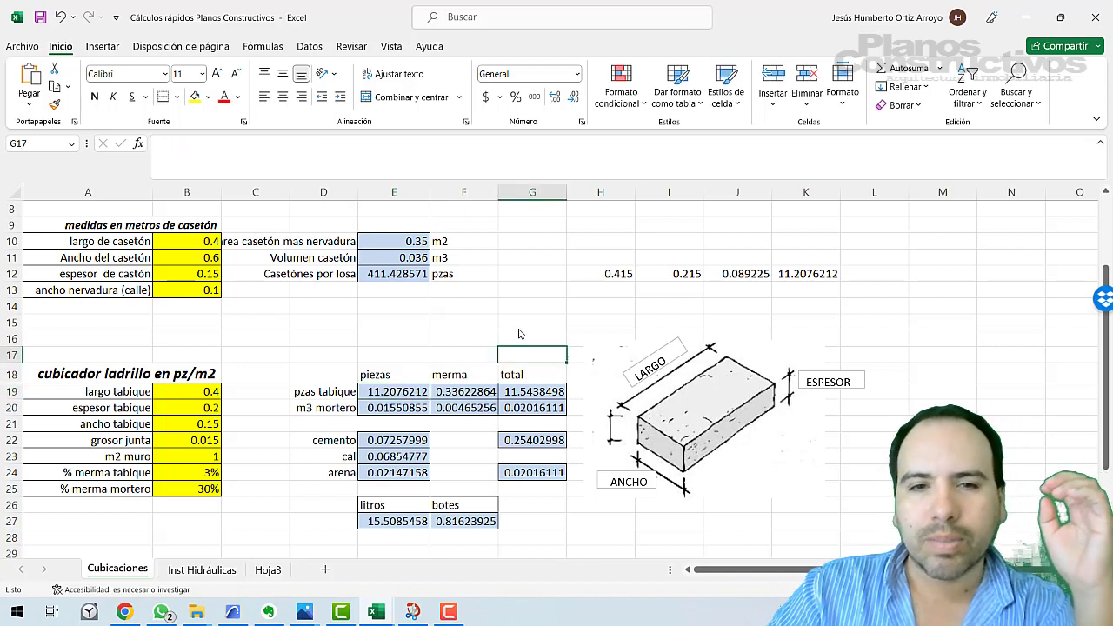
left_click(519, 329)
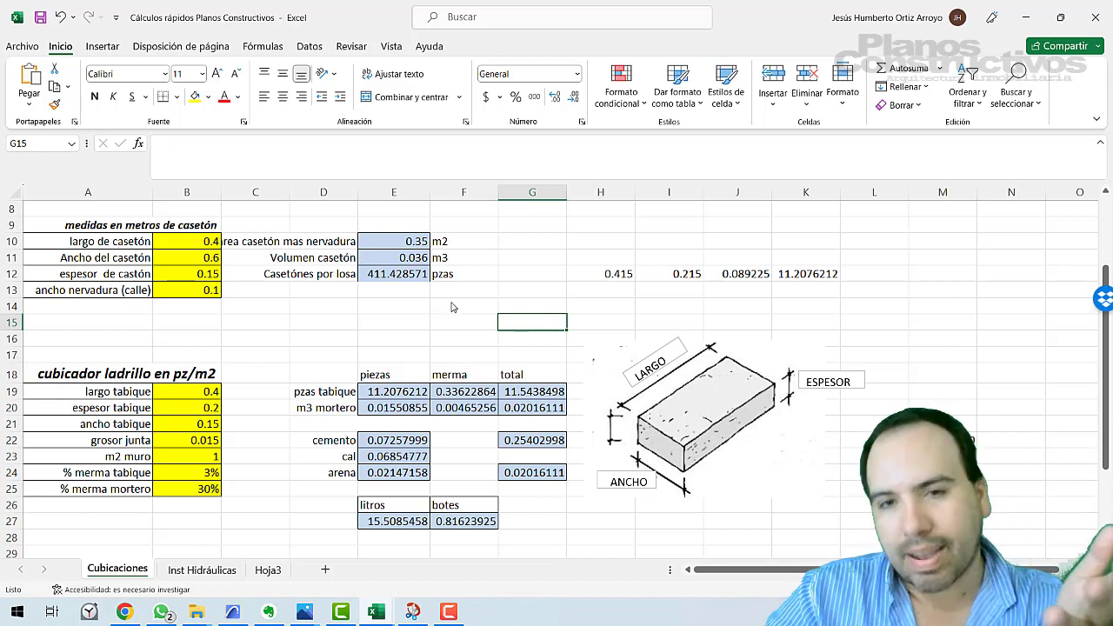
left_click(620, 274)
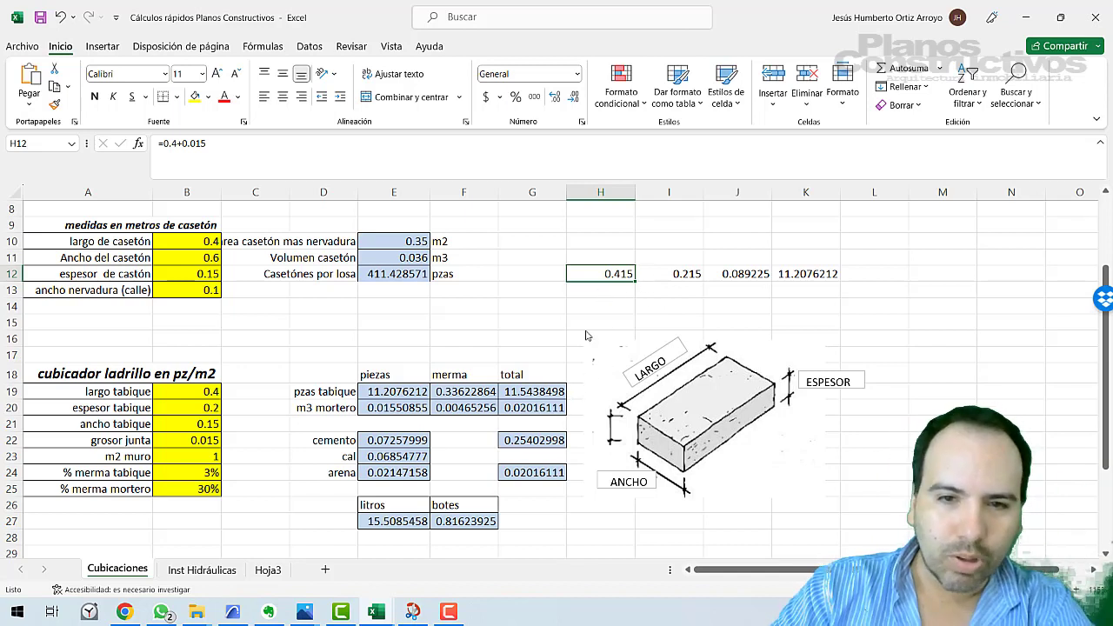
left_click(634, 322)
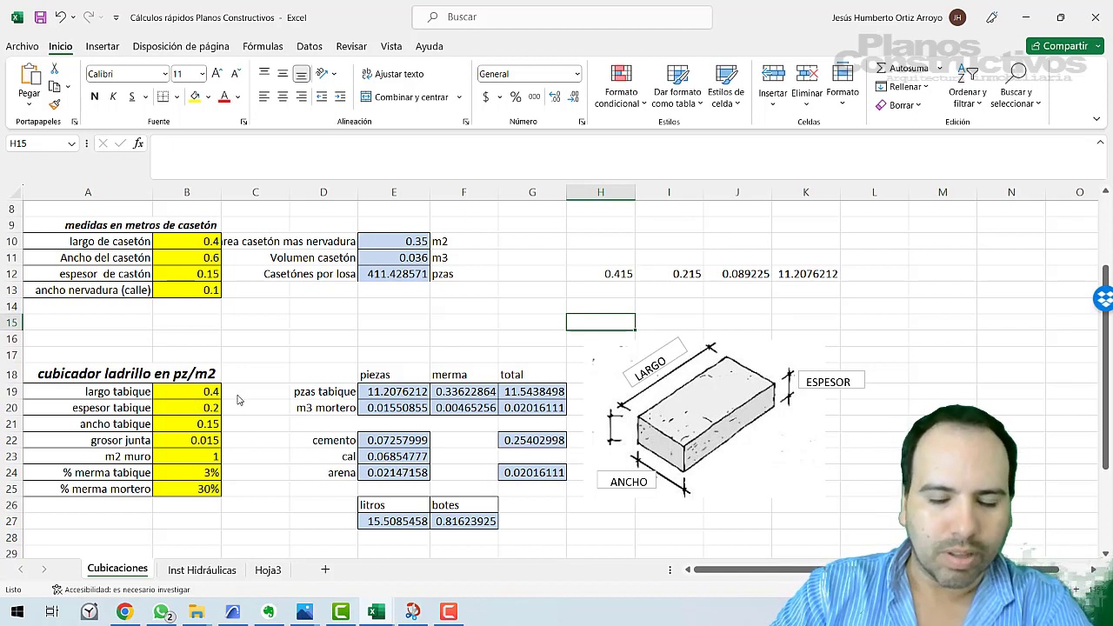
- Set the brick calculator's "largo tabique" to 0.28, "espesor tabique" to 0.07 and "ancho tabique" to 0.14
left_click(208, 396)
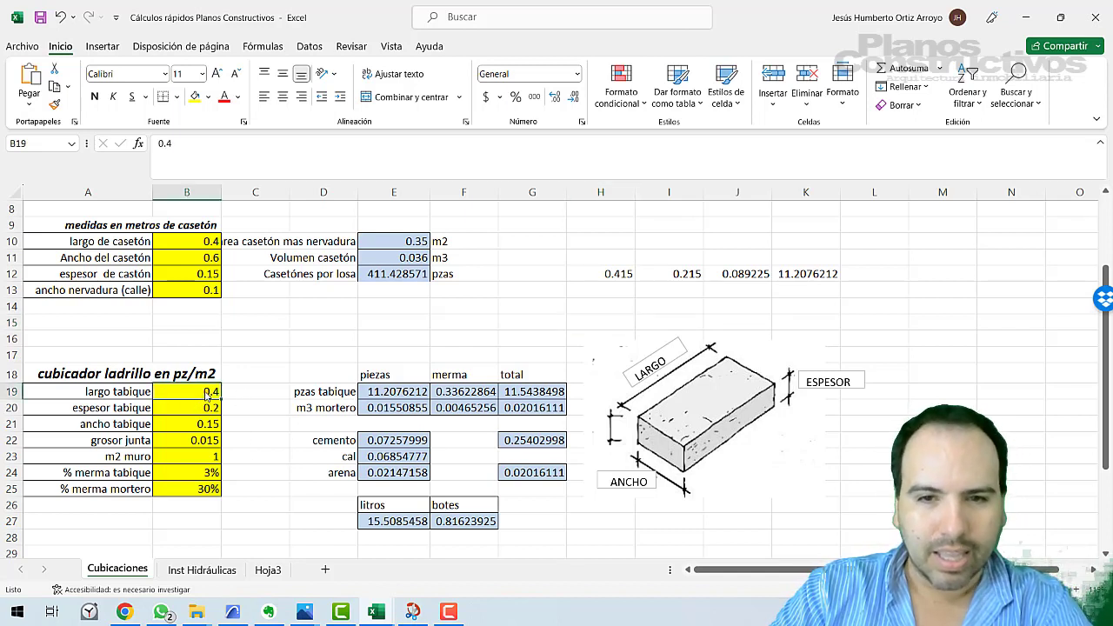
type("0.28")
key("Return")
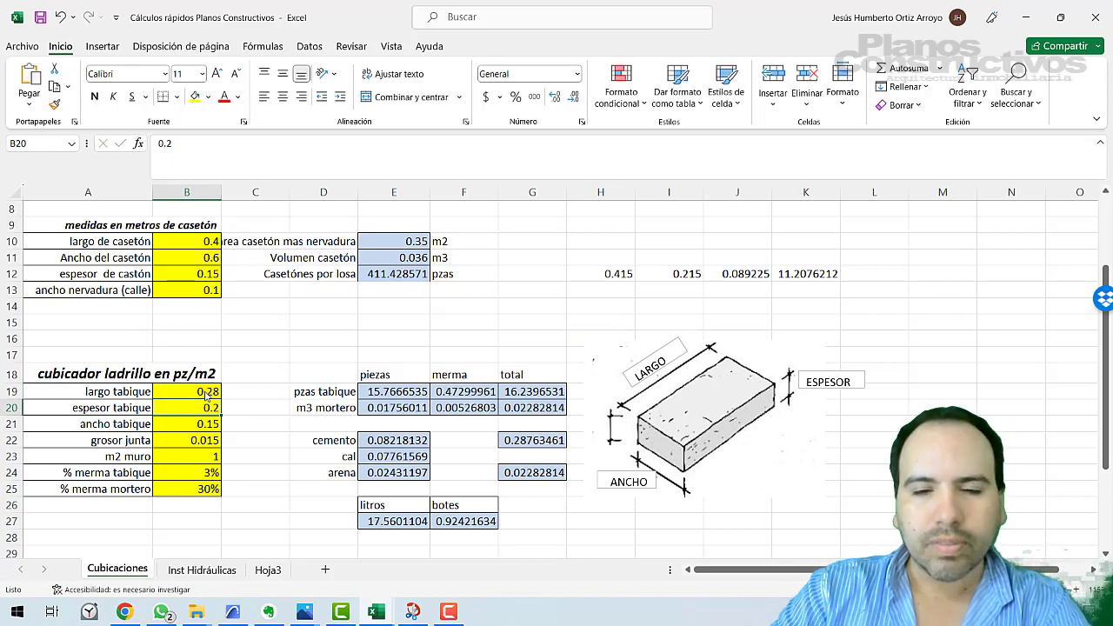
type("0.07")
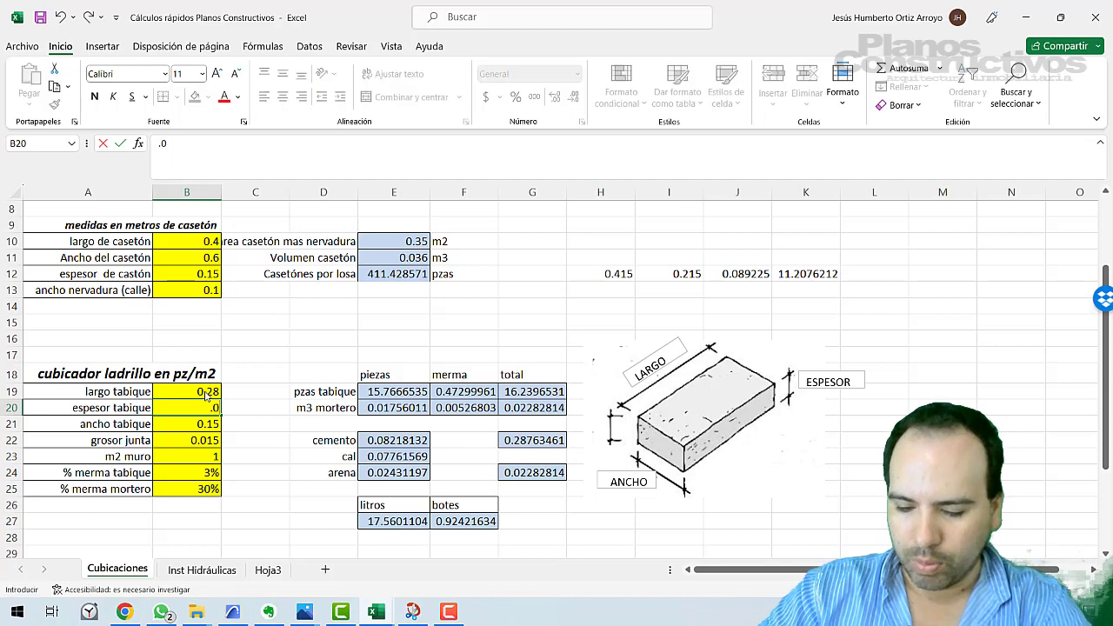
key("Return")
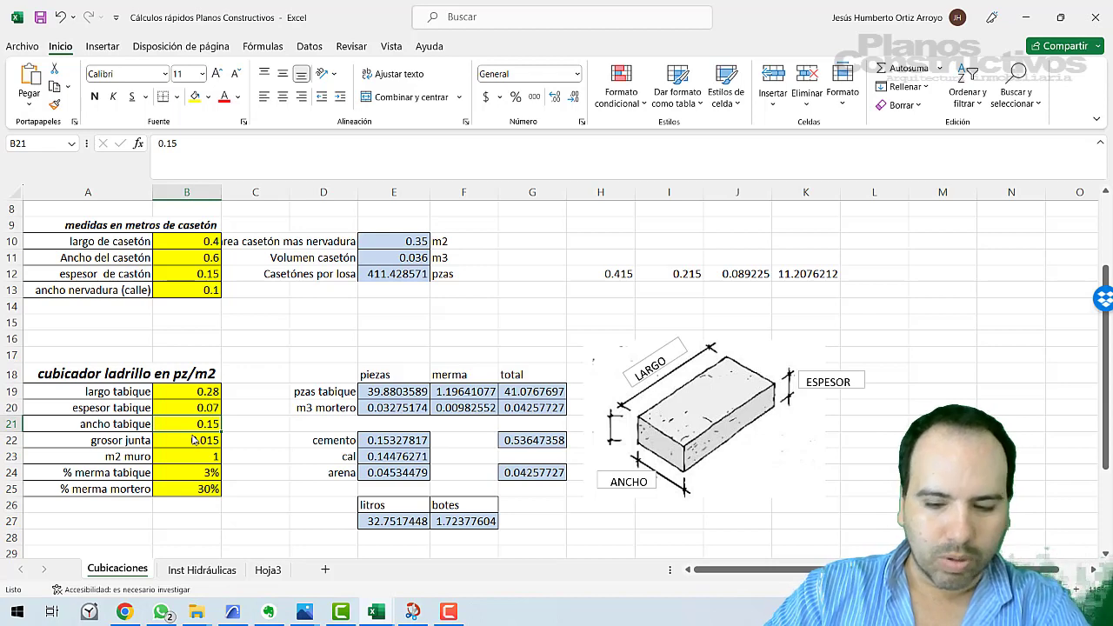
type("0.14")
key("Return")
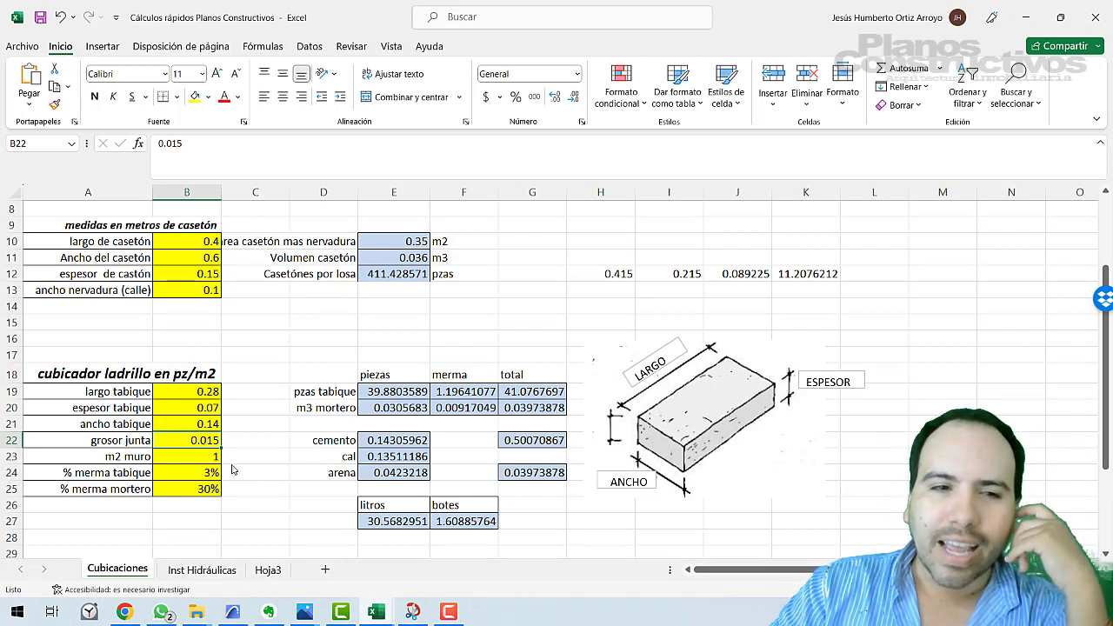
- Review the wall area, joint thickness and brick waste percentage inputs in B22 to B24
left_click(210, 461)
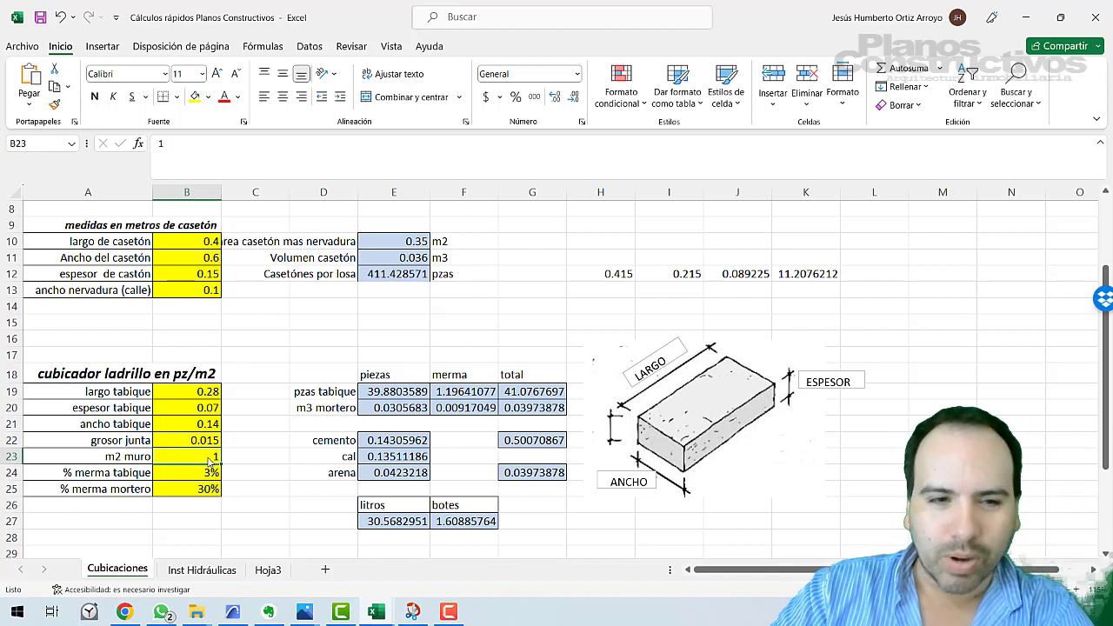
left_click(217, 442)
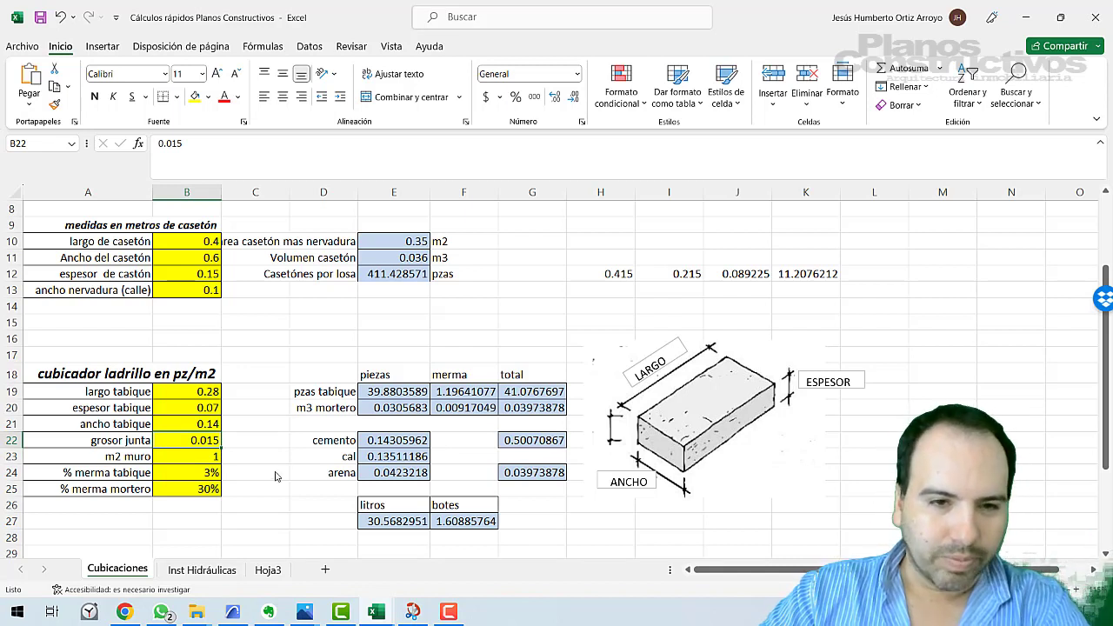
left_click(228, 474)
left_click(217, 473)
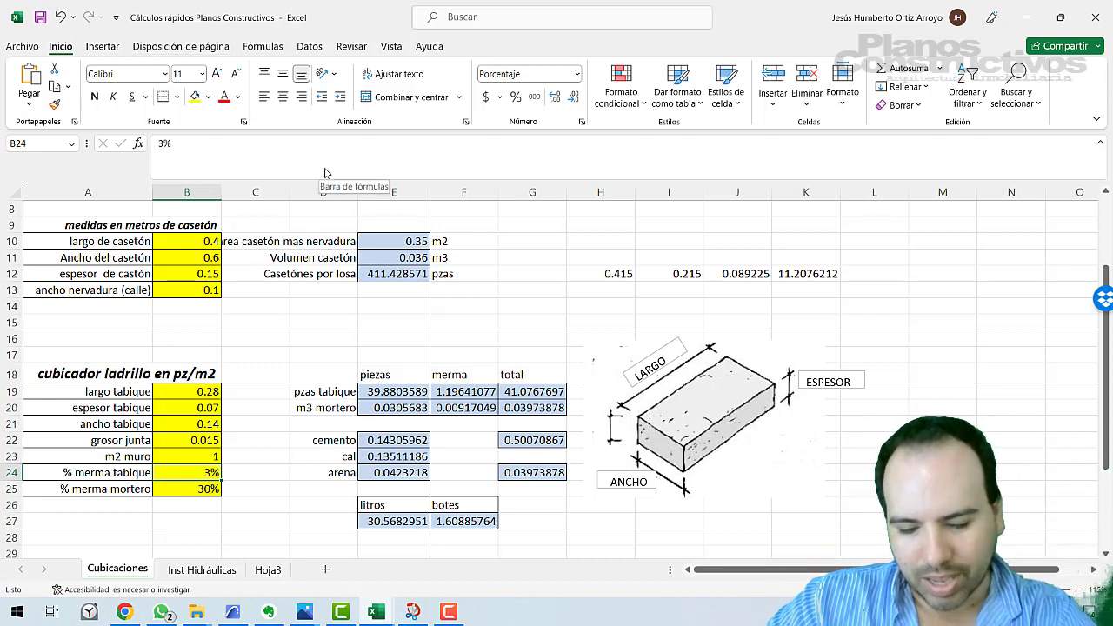
- Switch to the 01-Control de obra workbook and record the wall's total cost, 438.58, in H607 with the note "tabique .07x.28x.14" beside it
key("alt+Tab")
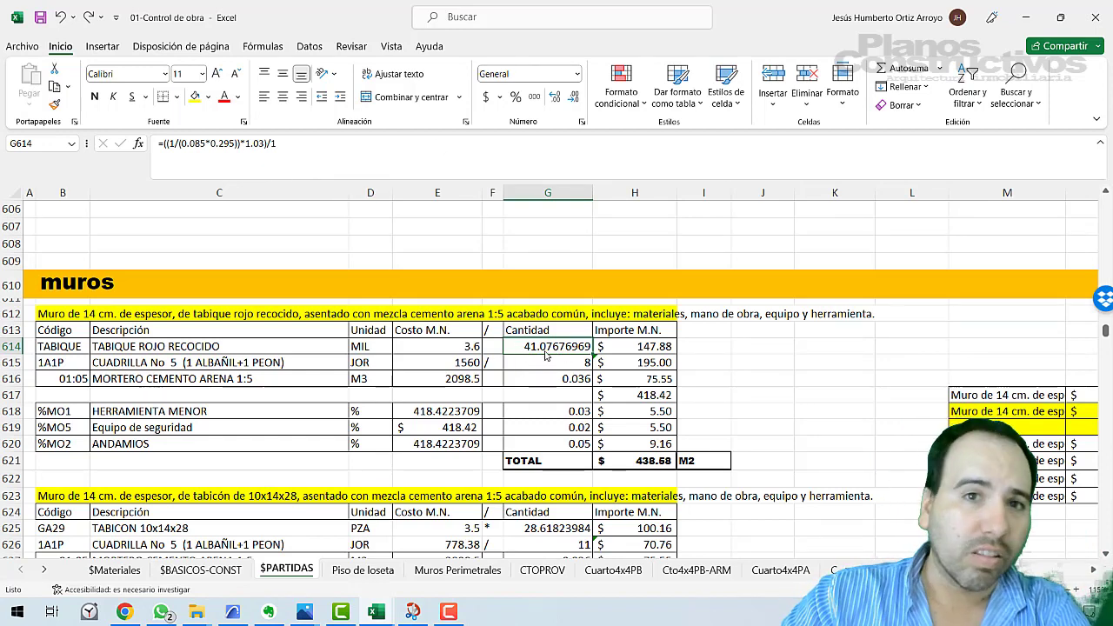
left_click(627, 462)
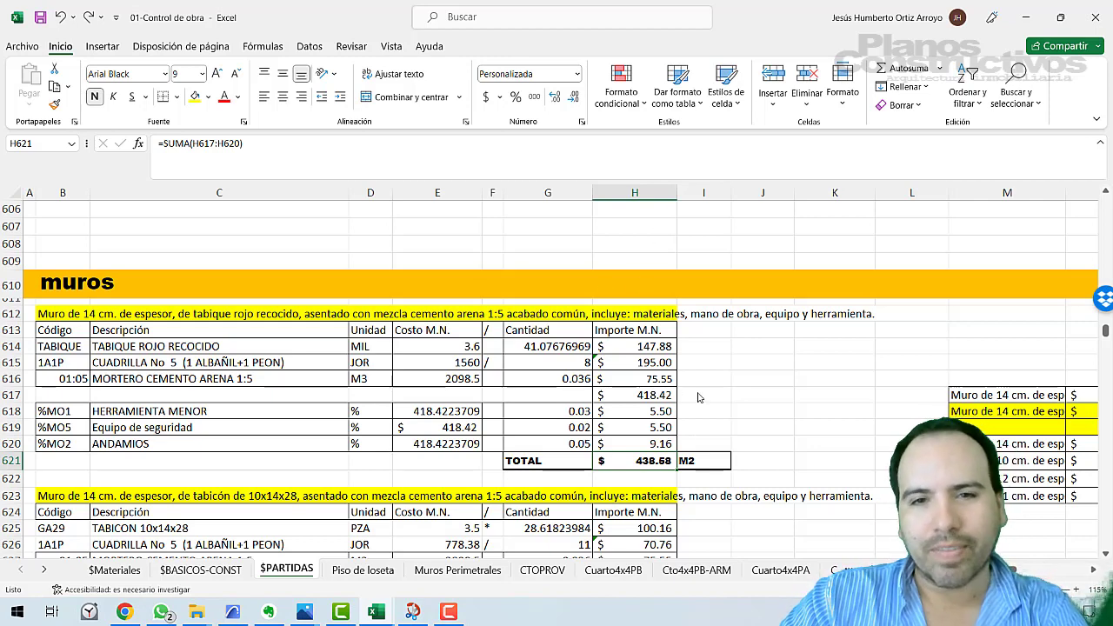
left_click(637, 228)
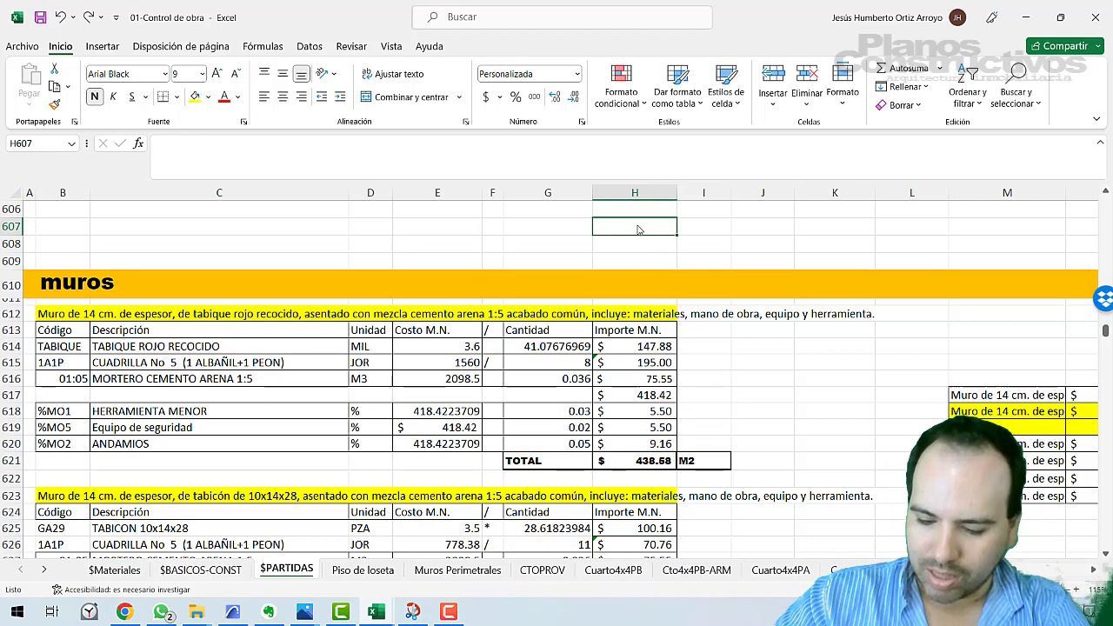
type("438")
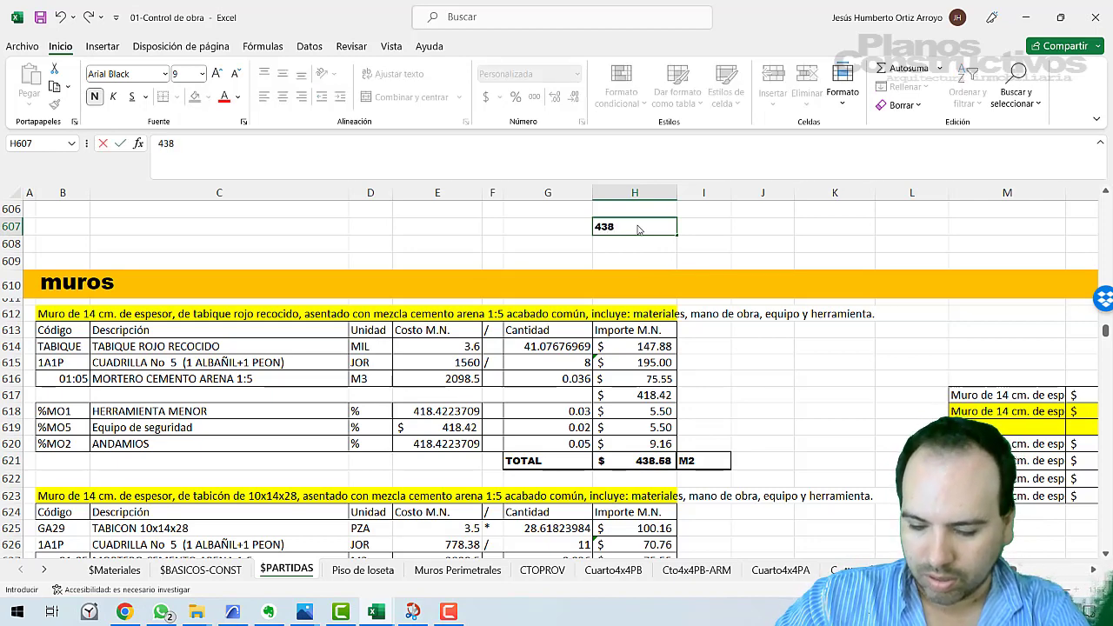
type(".58")
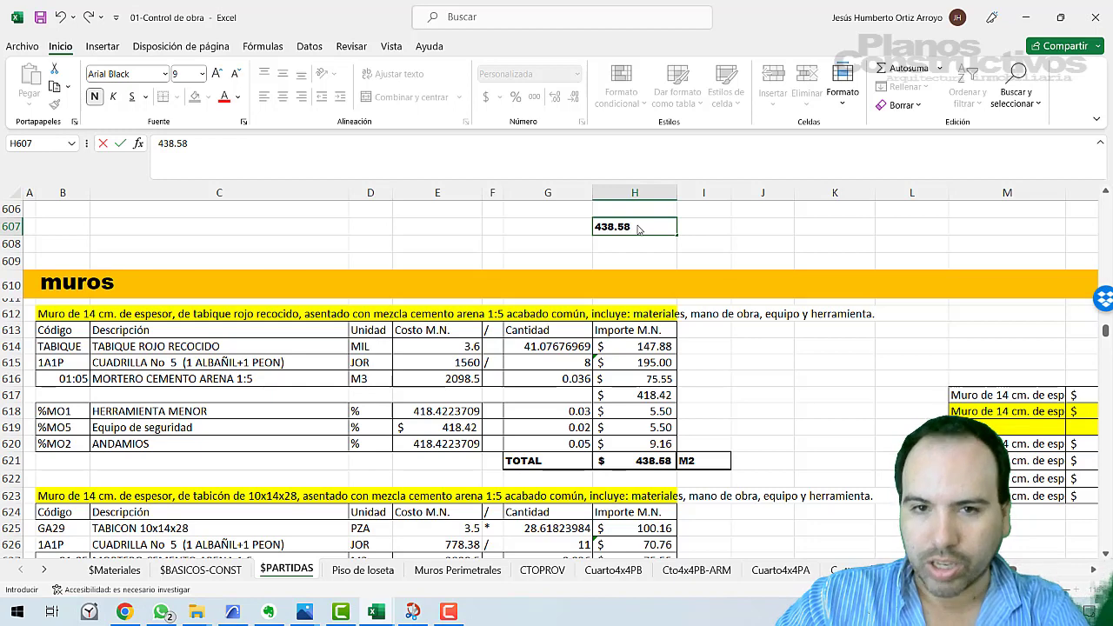
key("Tab")
type("tabi")
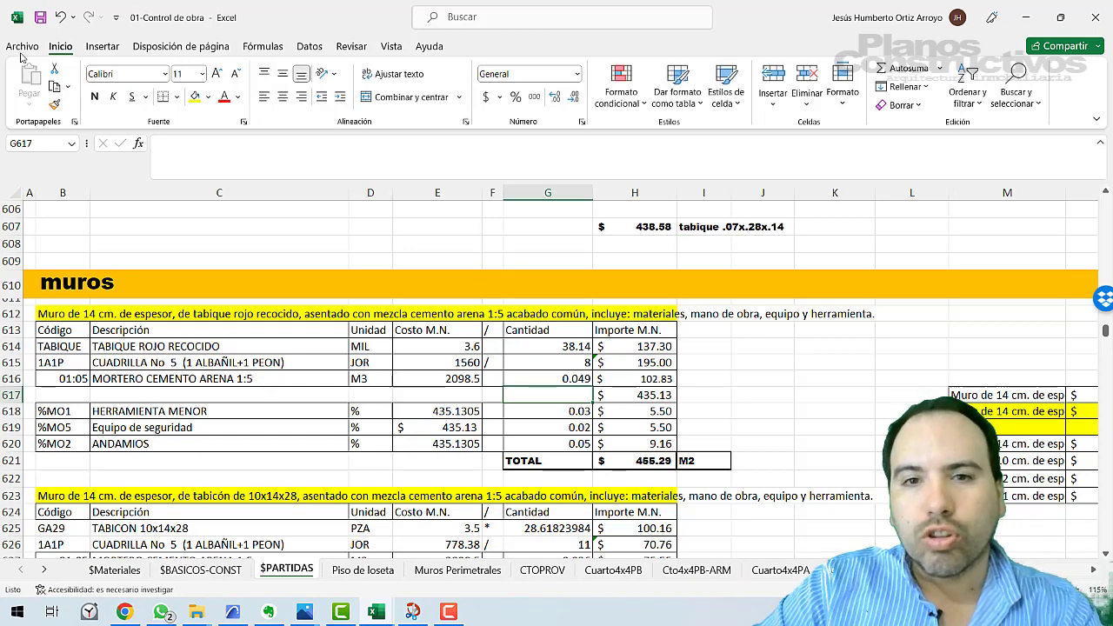
- Compare the recorded cost in H607 with the wall's total in H621 and check the mortar quantity in G616
left_click(667, 228)
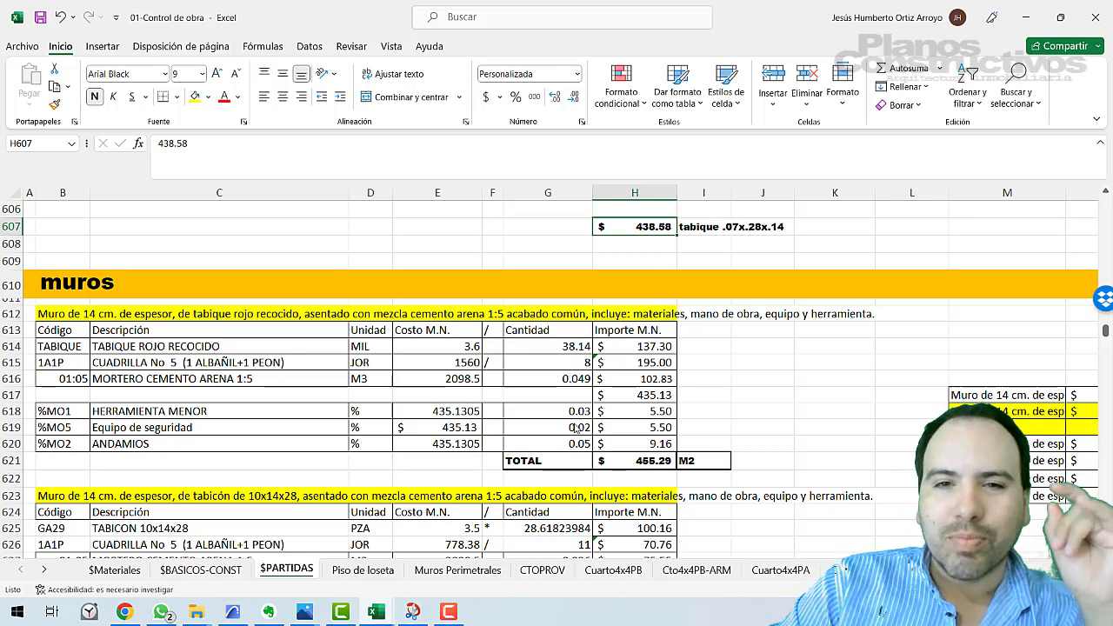
left_click(624, 462)
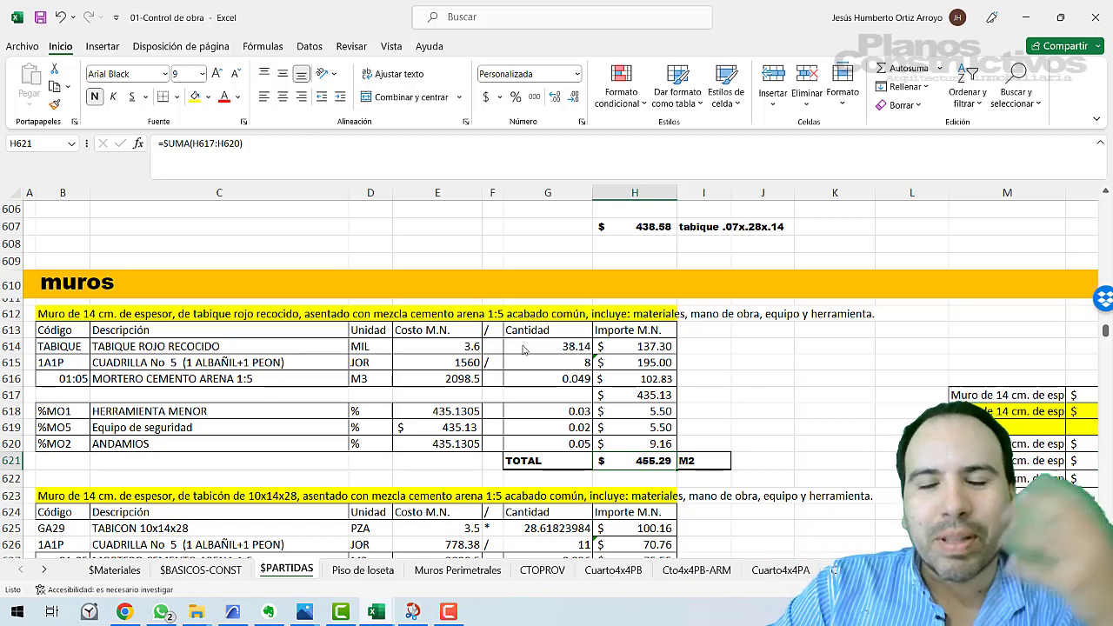
left_click(568, 383)
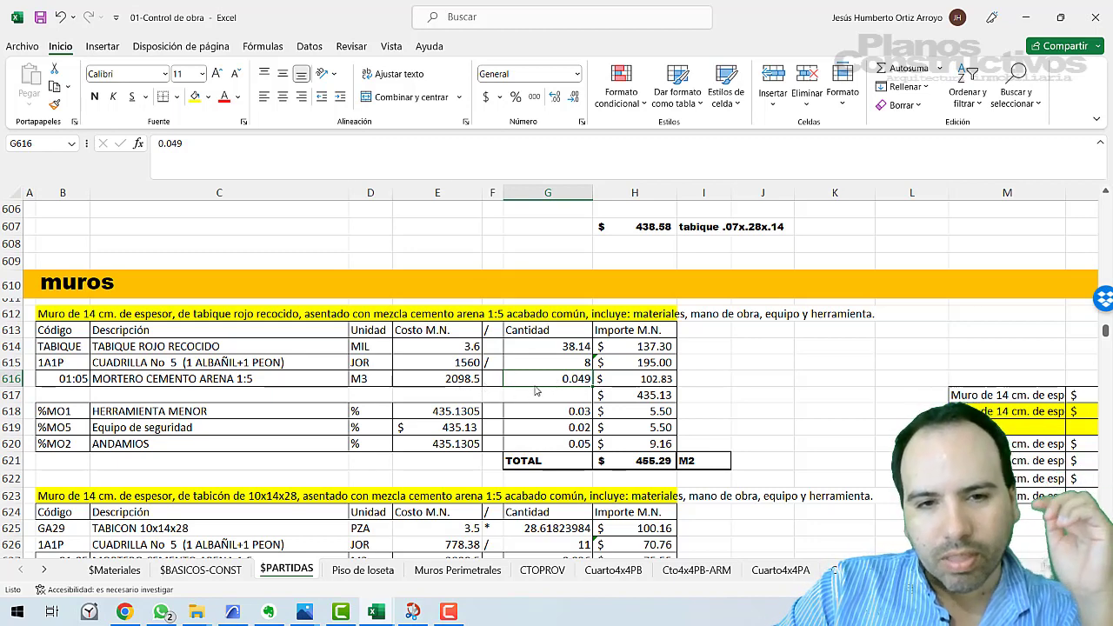
left_click(627, 465)
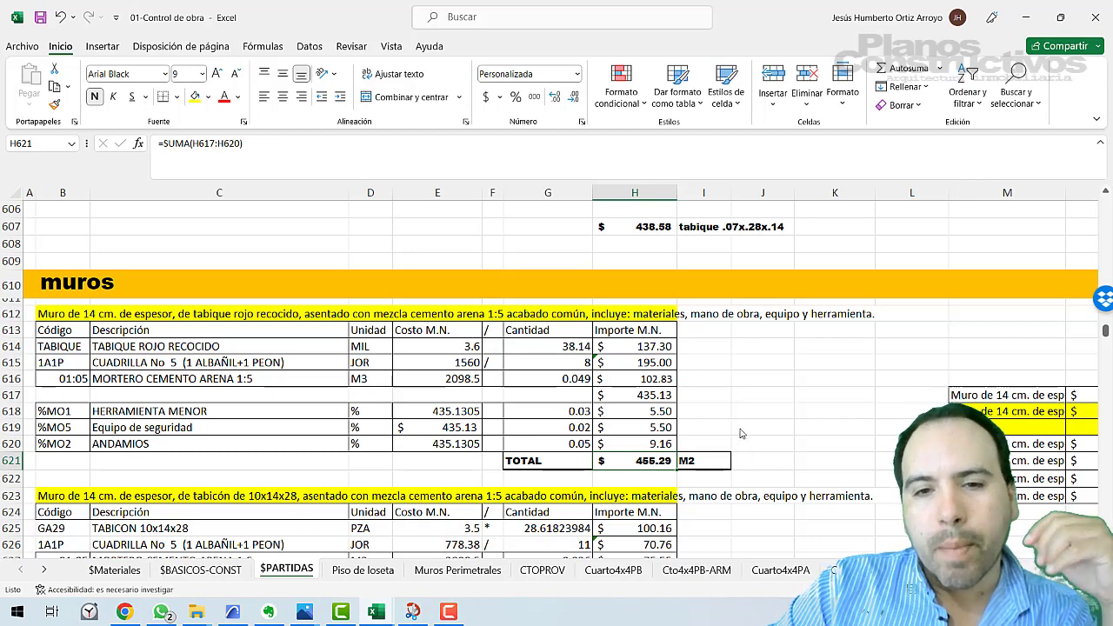
left_click(655, 230)
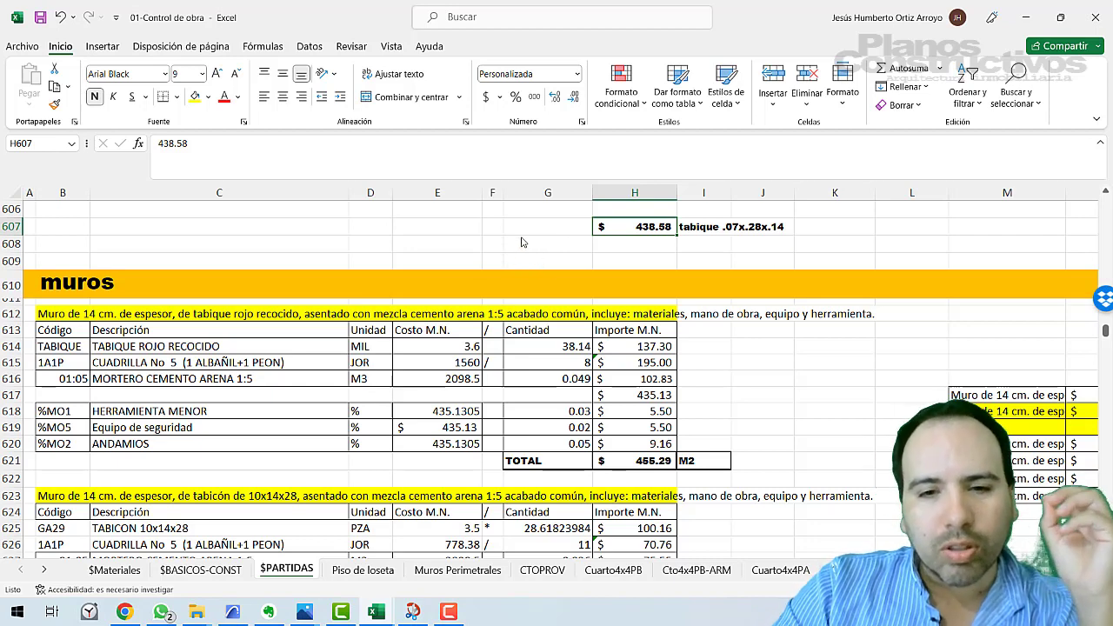
left_click(520, 240)
left_click(537, 229)
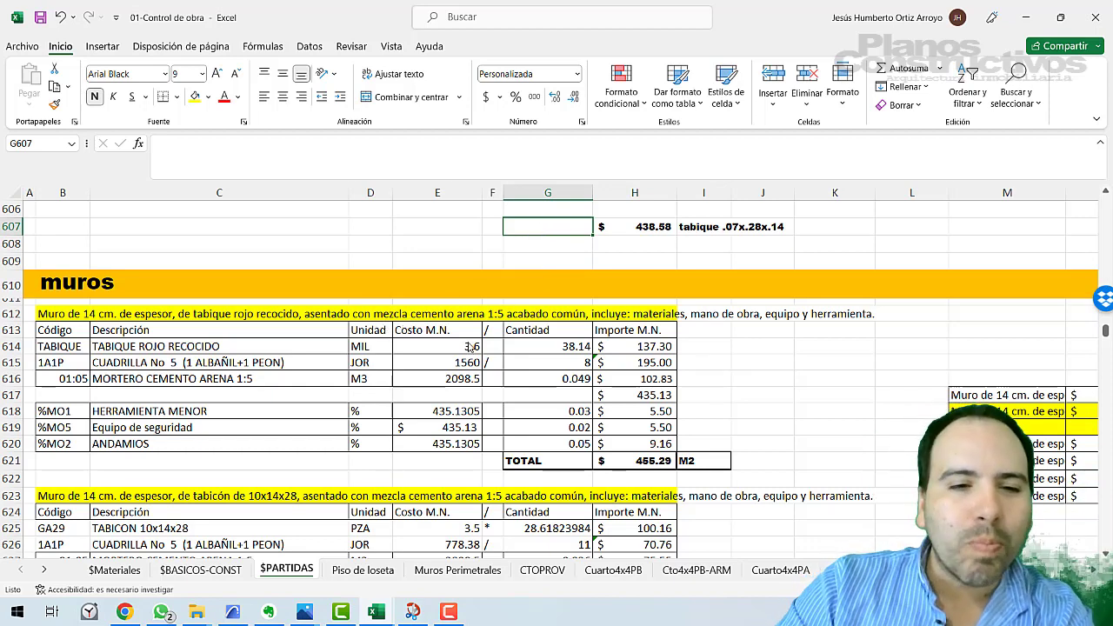
left_click(444, 231)
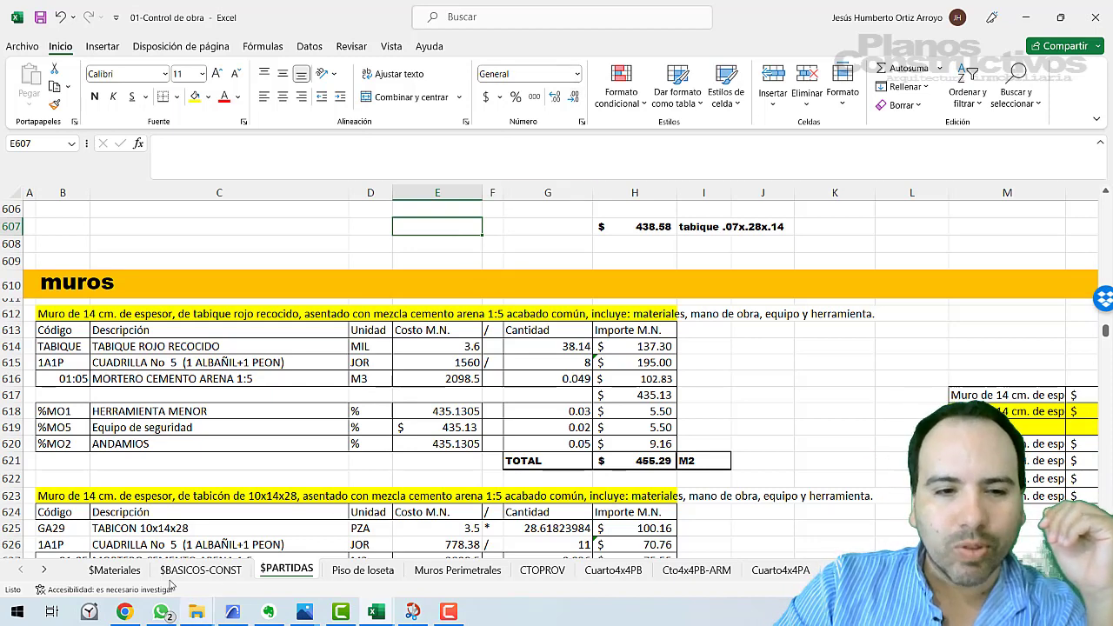
- View the $Materiales price list and the brick calculator in Cálculos rápidos Planos Constructivos, and return to the 01-Control de obra workbook
left_click(111, 571)
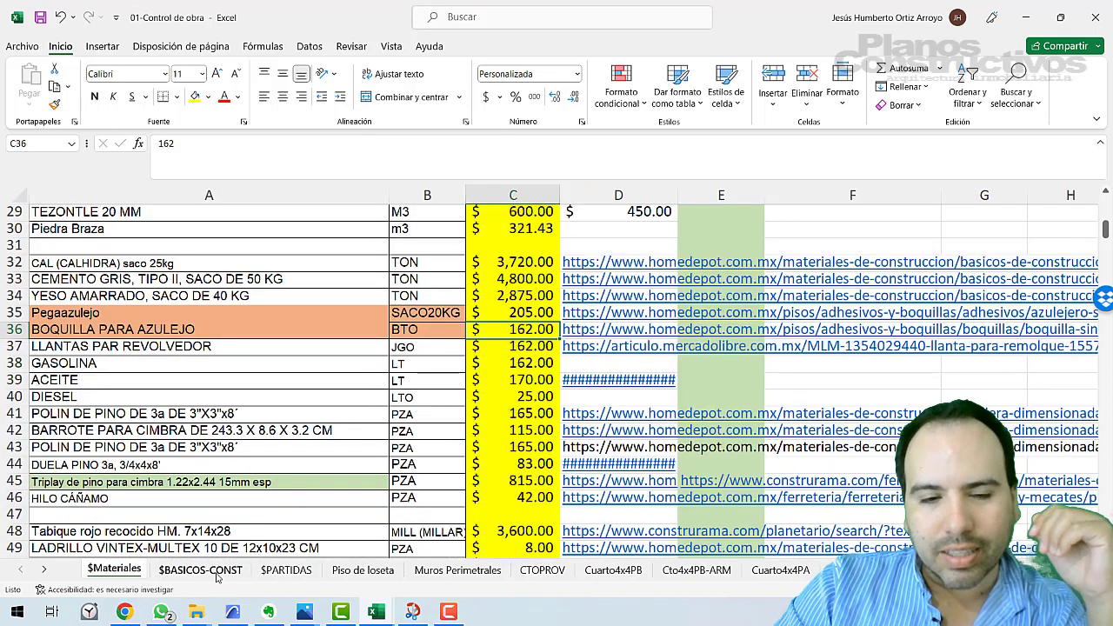
left_click(377, 611)
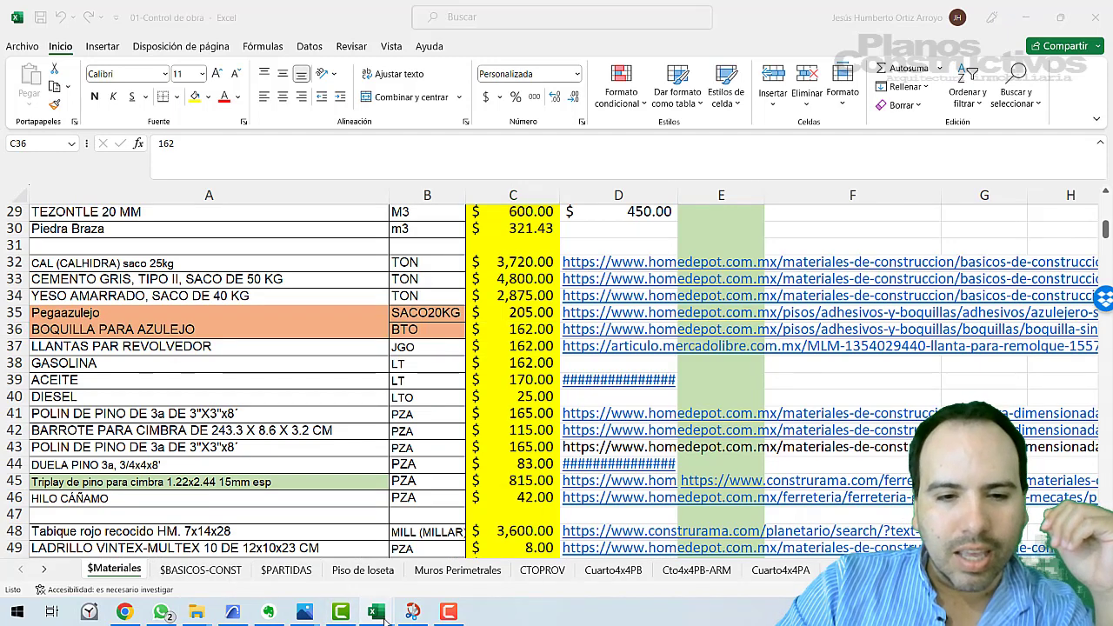
left_click(300, 557)
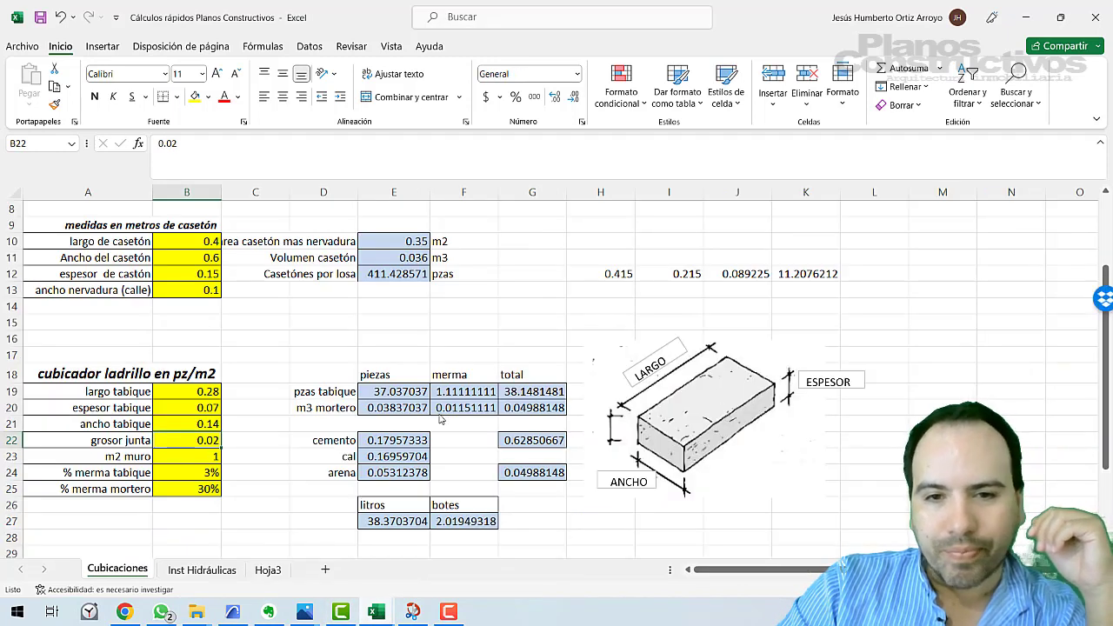
left_click(304, 612)
left_click(377, 612)
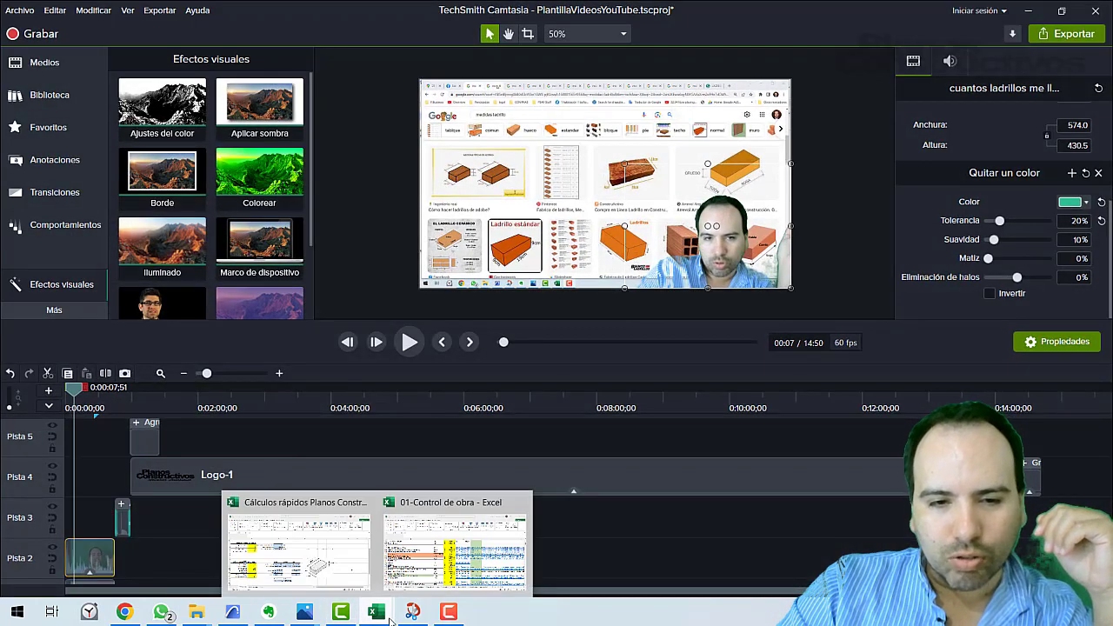
left_click(451, 552)
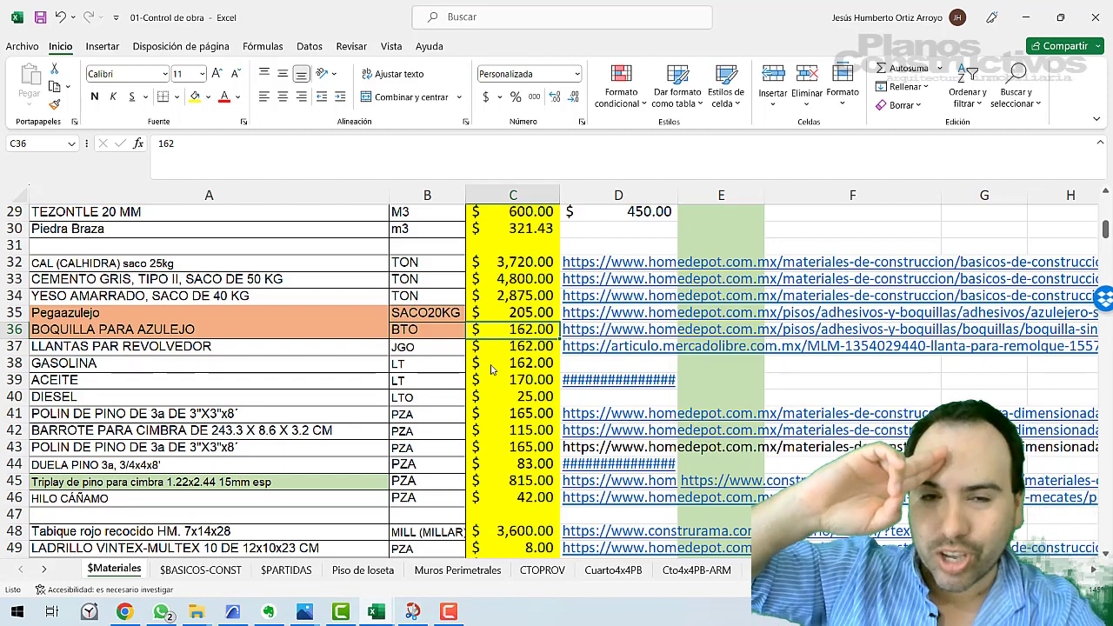
left_click(448, 611)
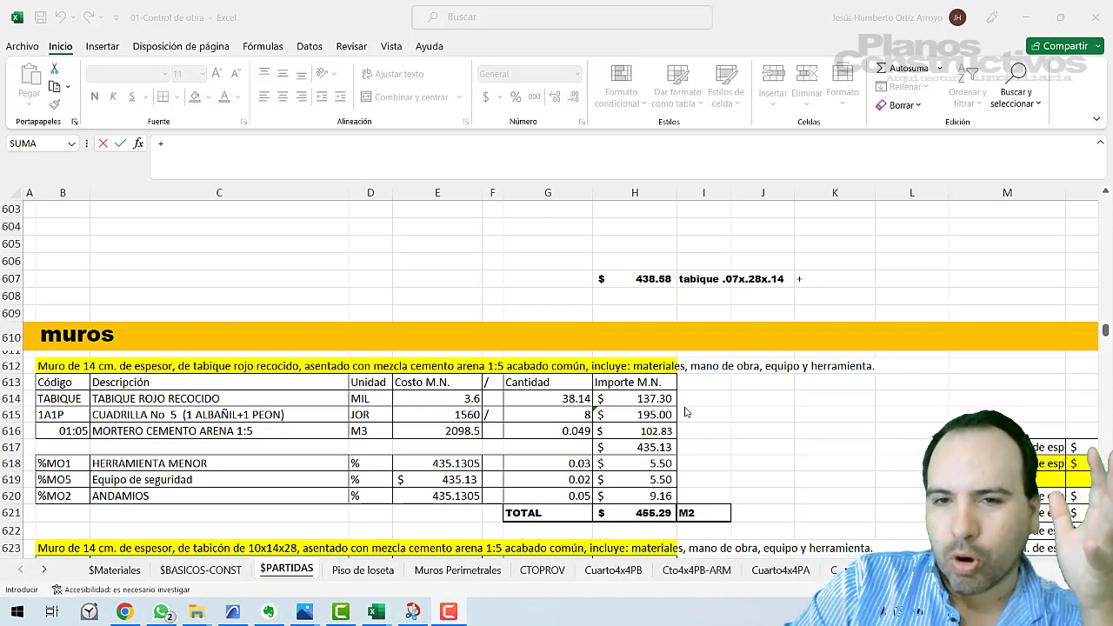
- Calculate the recorded wall cost for 200 units in K607 by multiplying H607 by 200
left_click(652, 279)
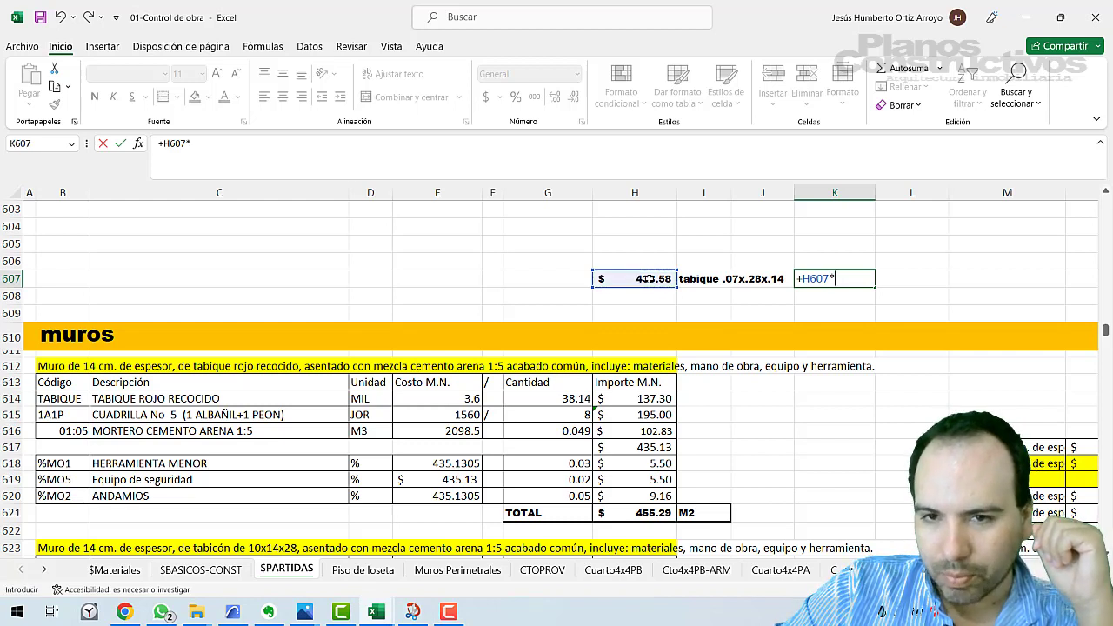
type("200")
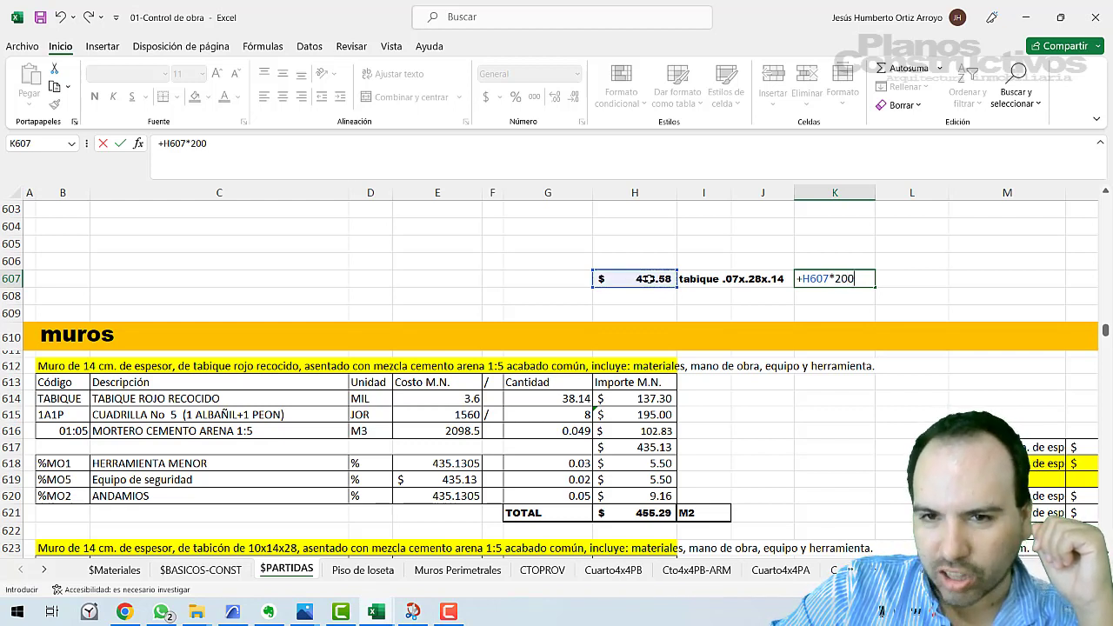
key("Return")
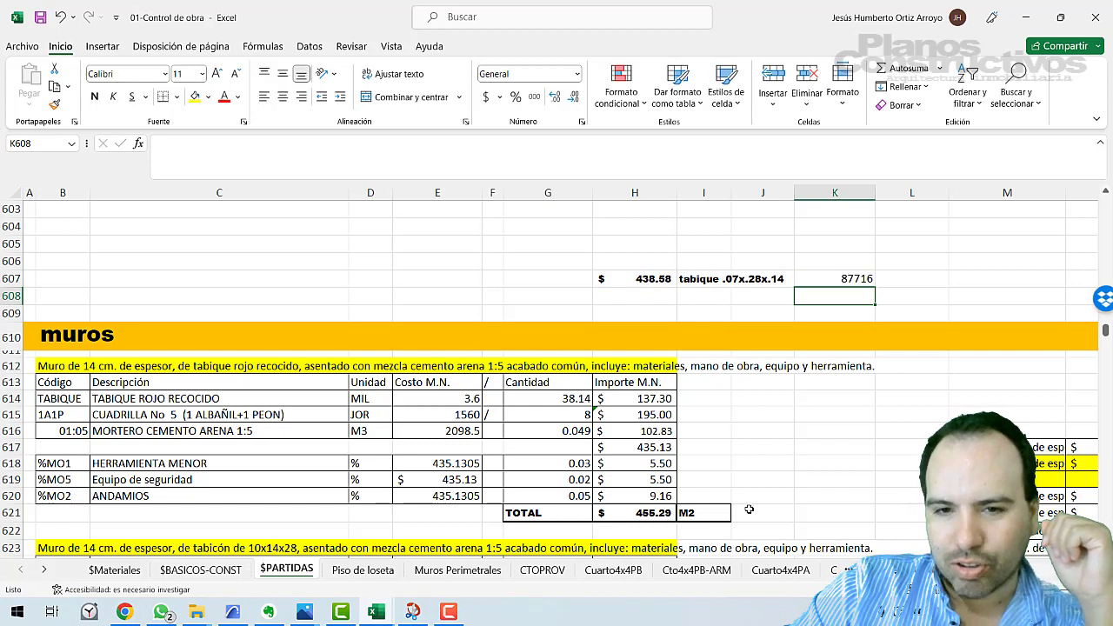
- Calculate the current wall total for 200 m2 in K621 by multiplying H621 by 200
left_click(813, 514)
type("+")
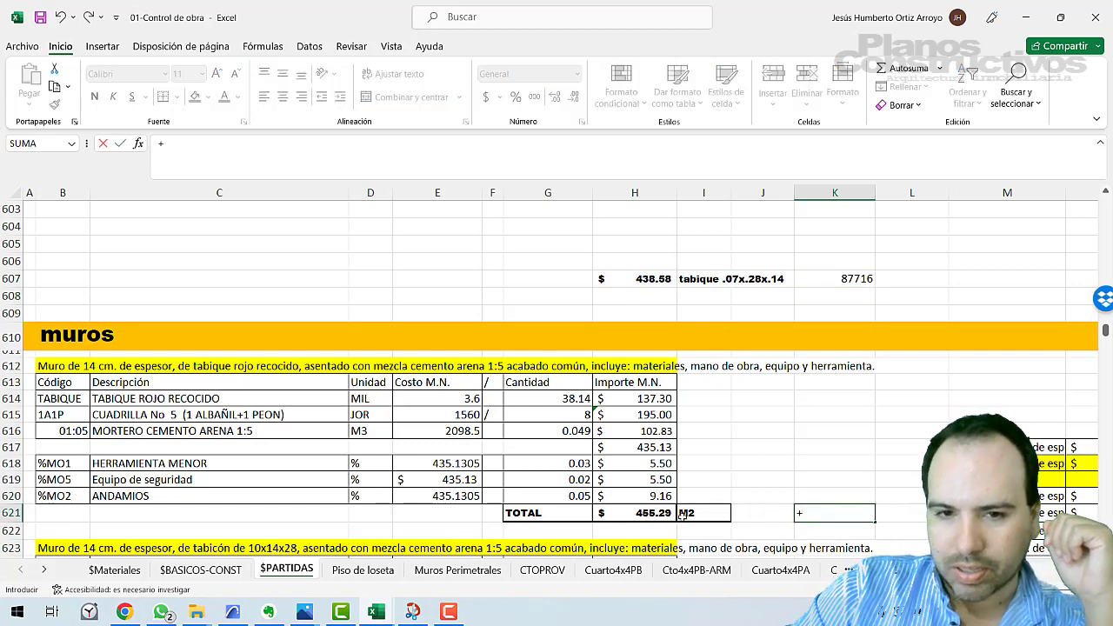
left_click(646, 513)
type("*")
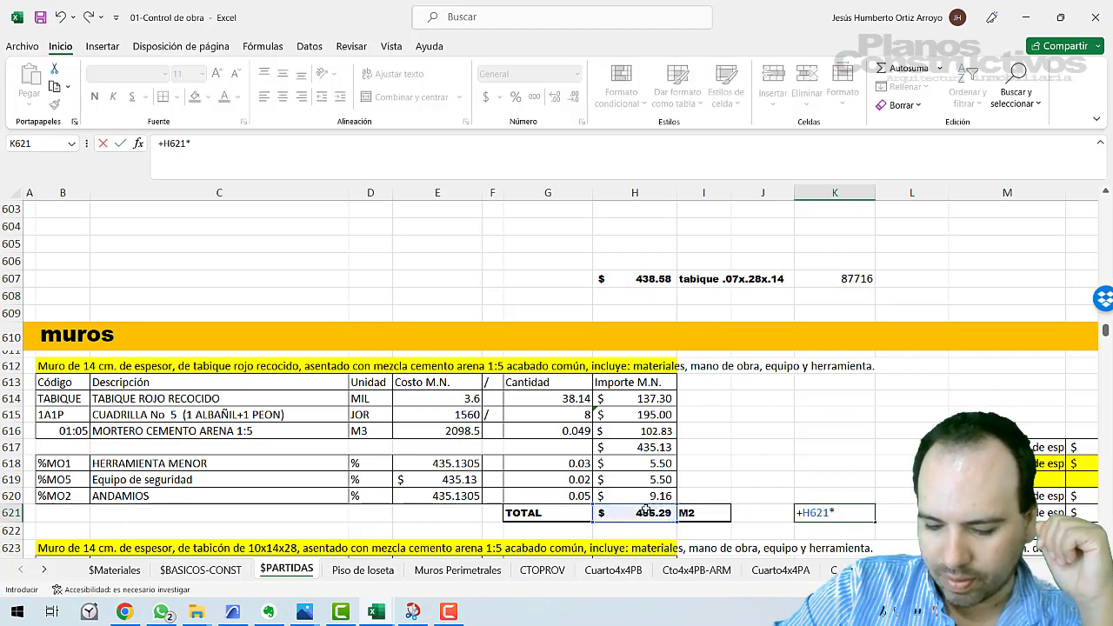
type("200")
key("Return")
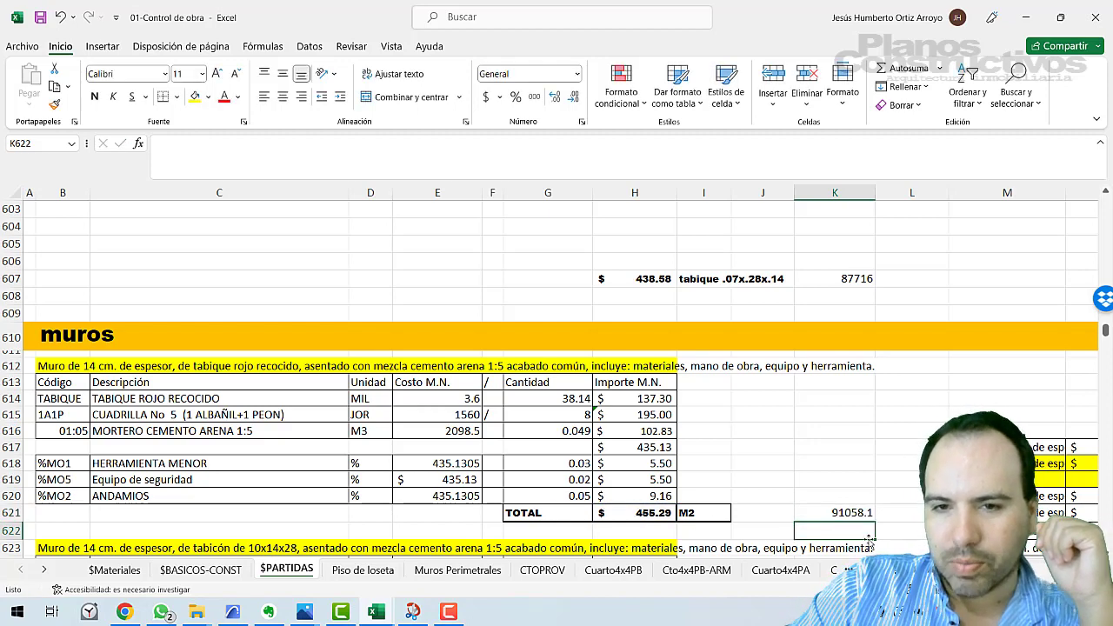
- Calculate the cost difference between the two wall totals in L607 as K621 minus K607, and compare it with both totals
left_click(924, 277)
type("+")
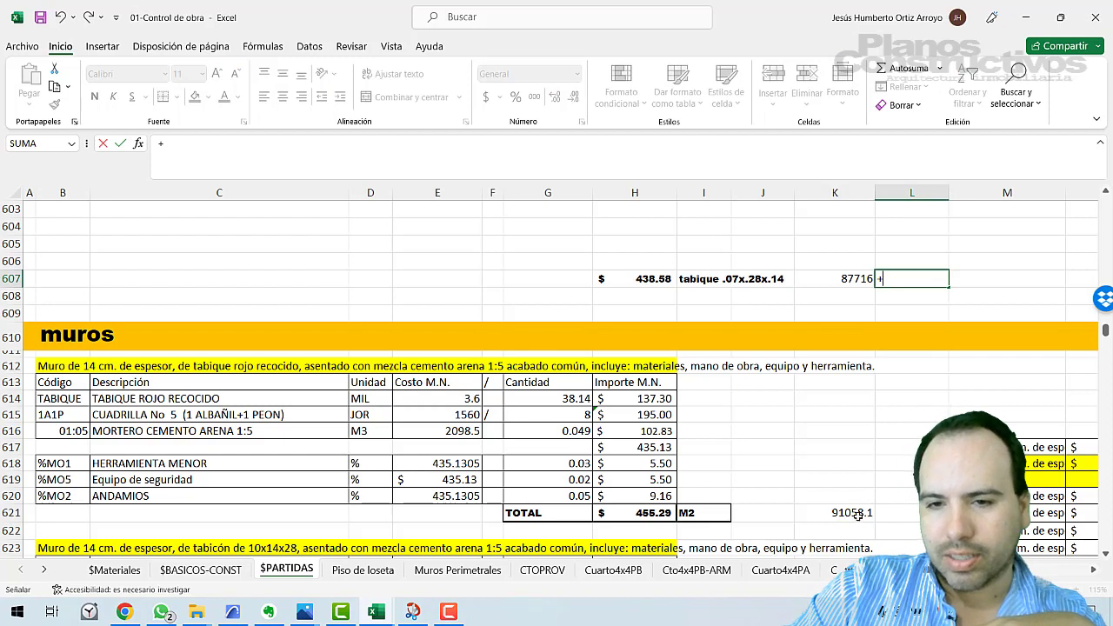
left_click(857, 513)
type("-")
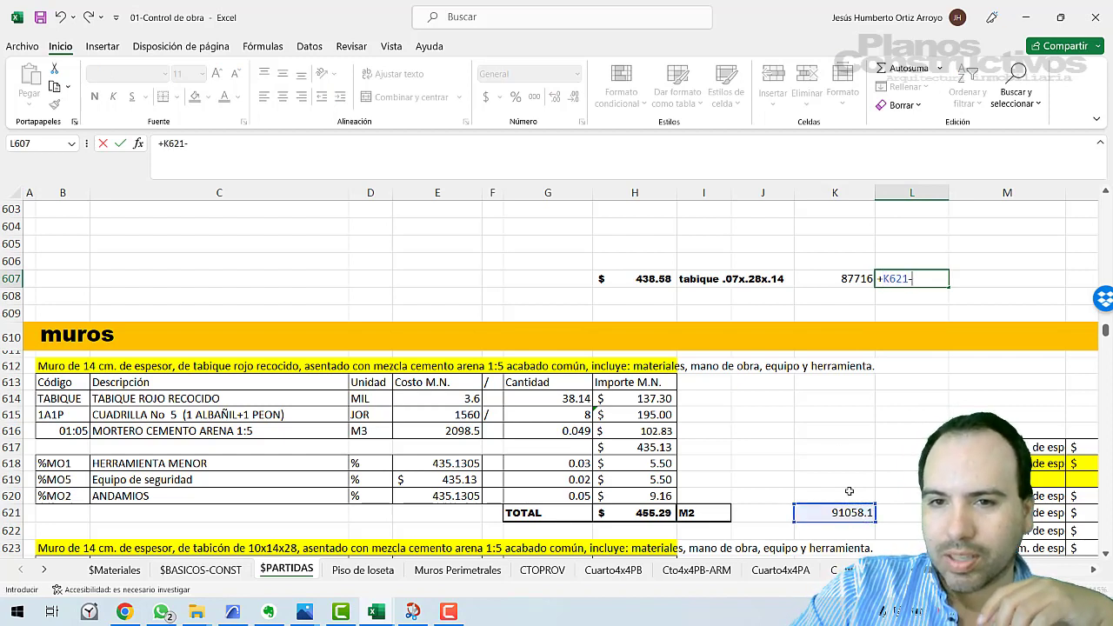
left_click(850, 279)
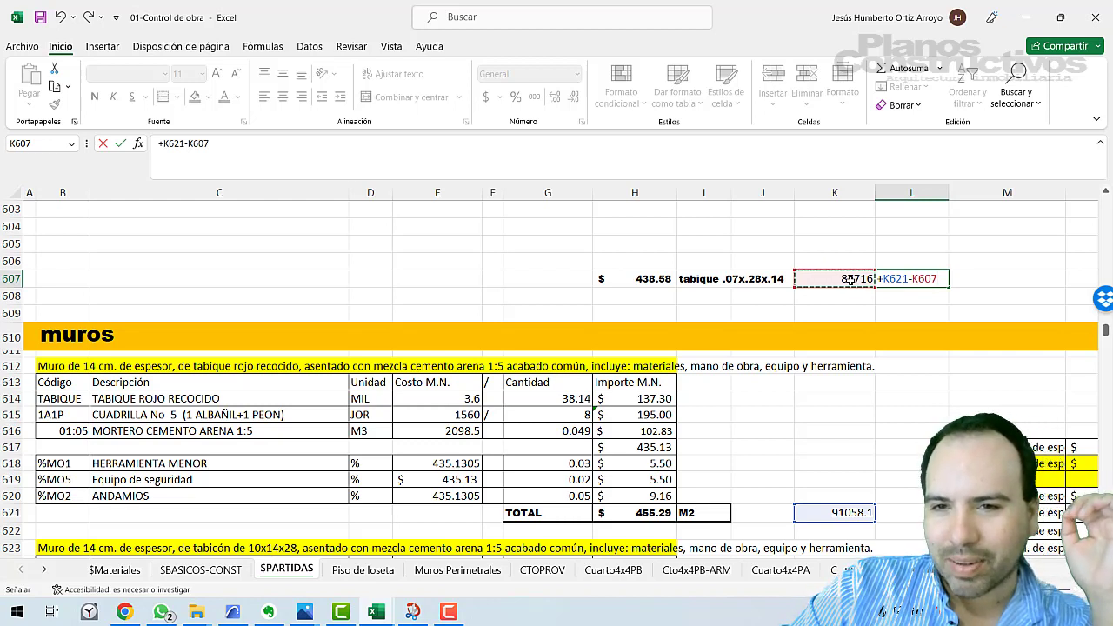
key("Return")
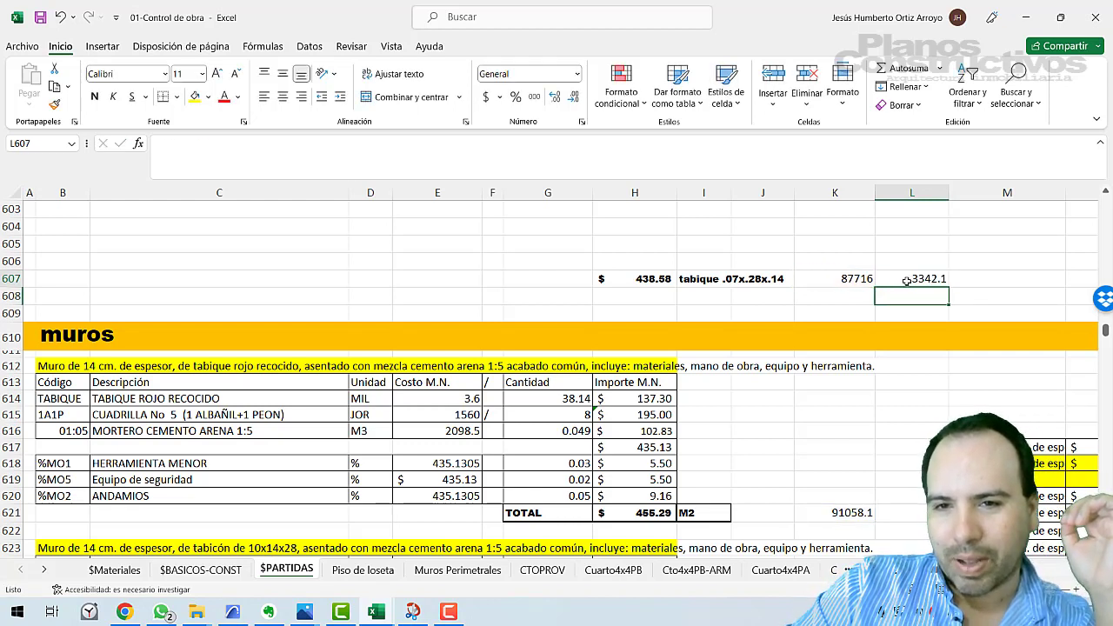
left_click(906, 280)
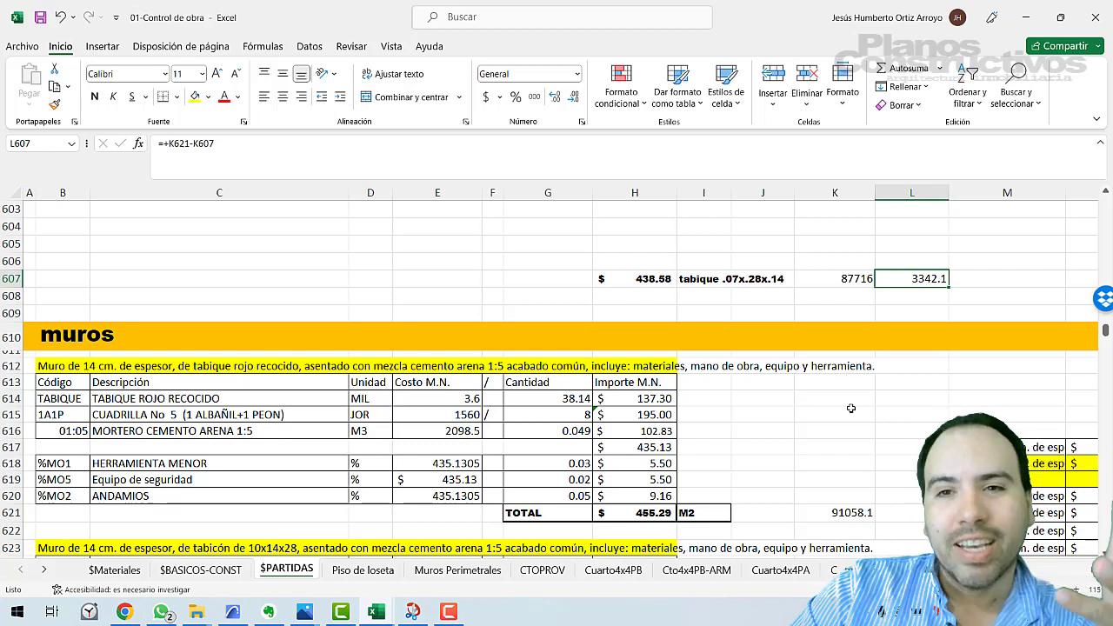
left_click(844, 509)
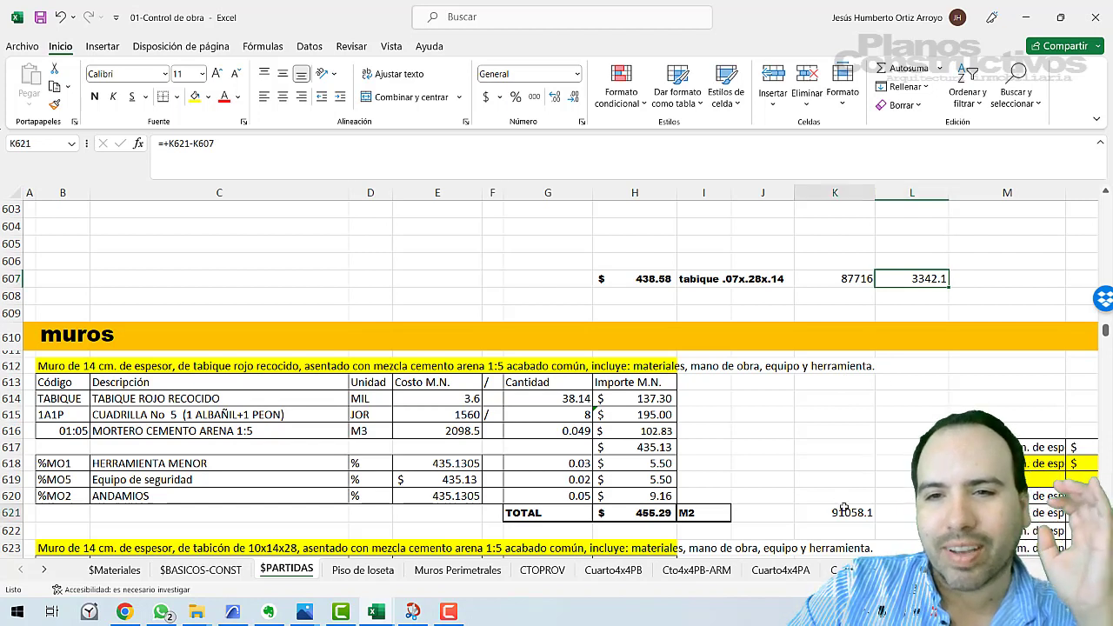
left_click(929, 277)
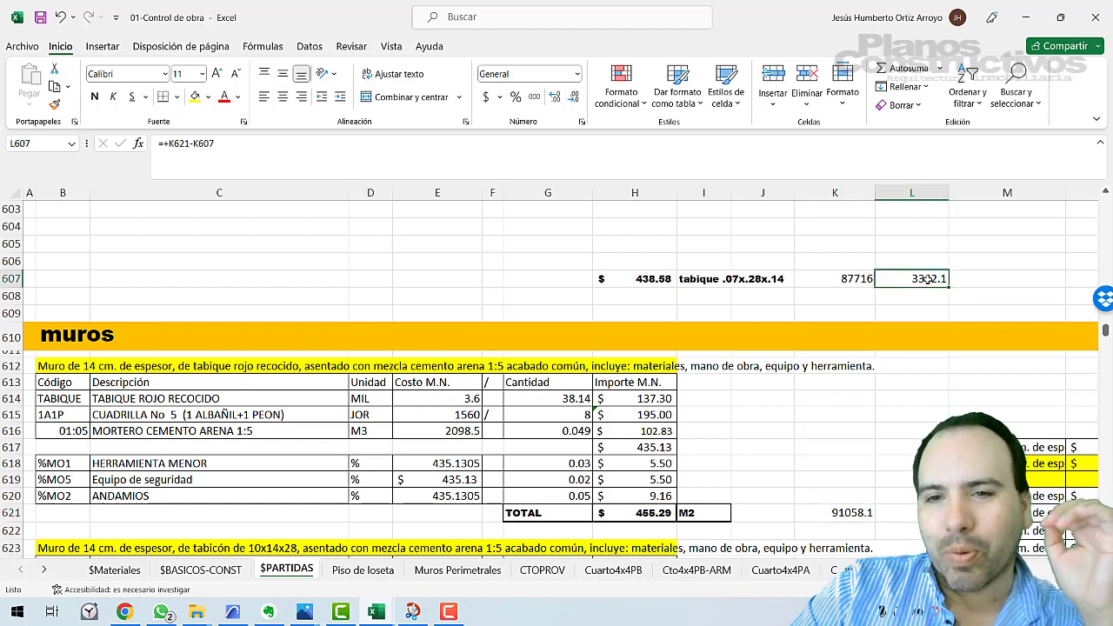
left_click(848, 278)
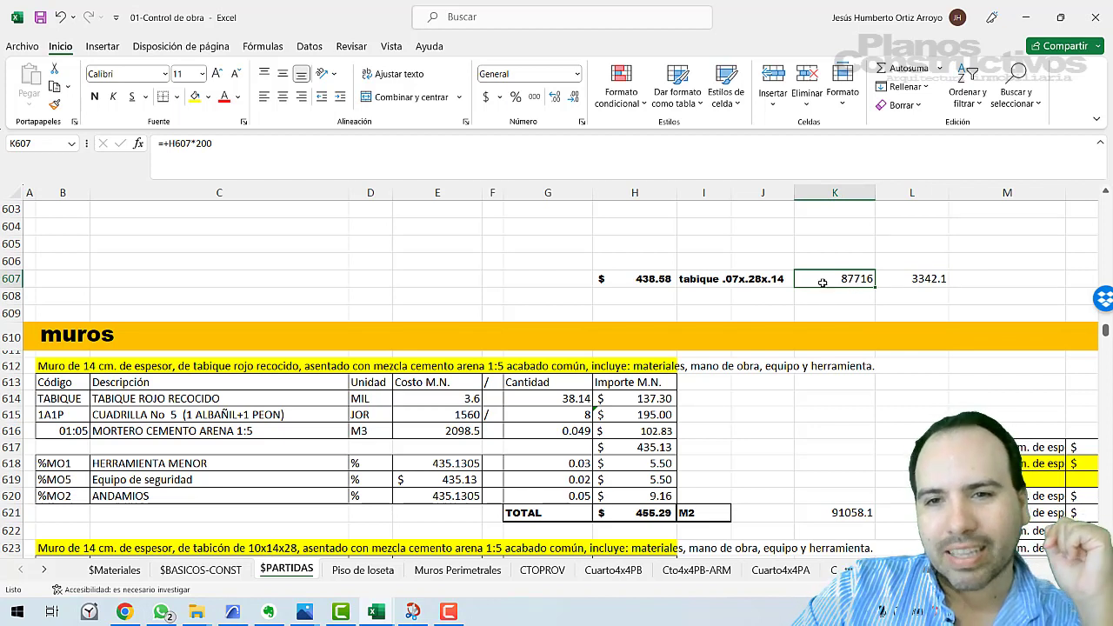
- Calculate 4*4*2.8 in G604, and review the recorded wall total in K607 and the cost difference in L607
left_click(516, 227)
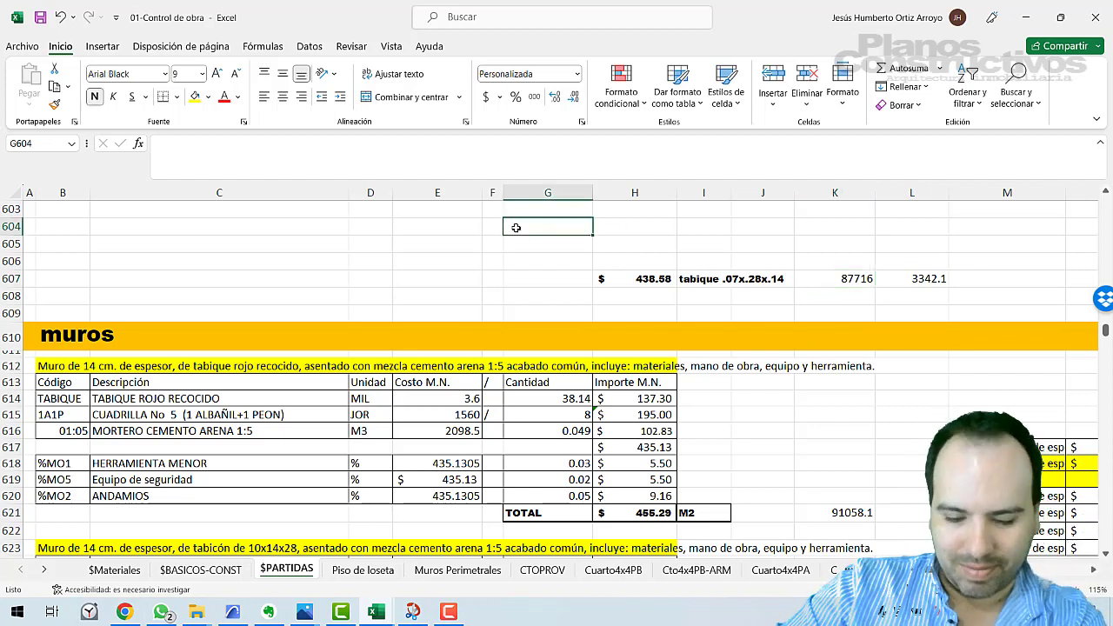
type("=")
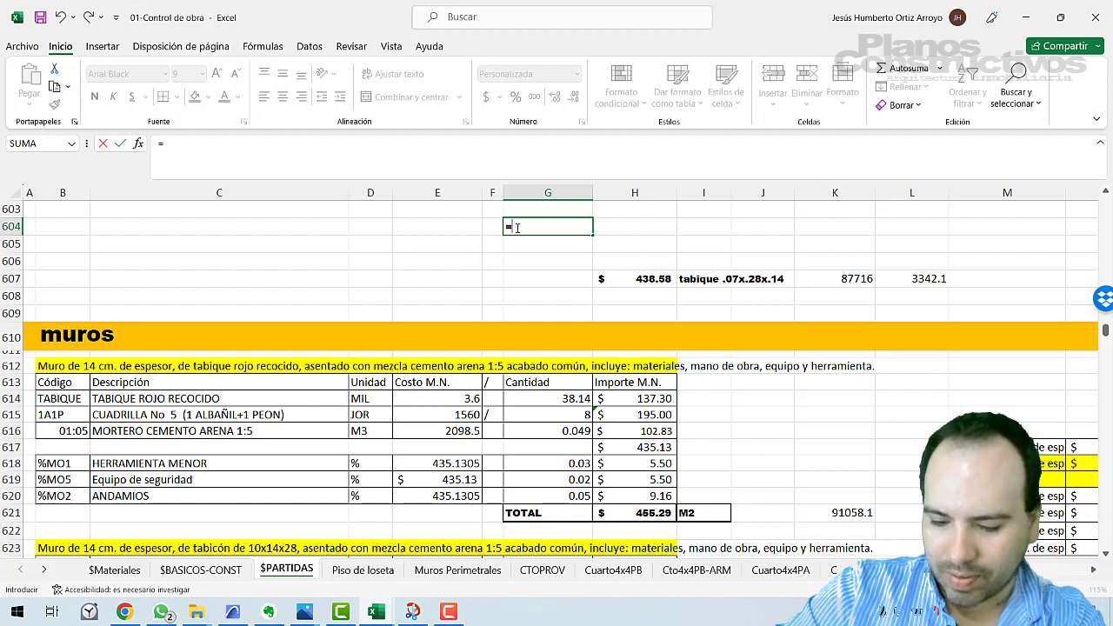
type("4*4*2.8")
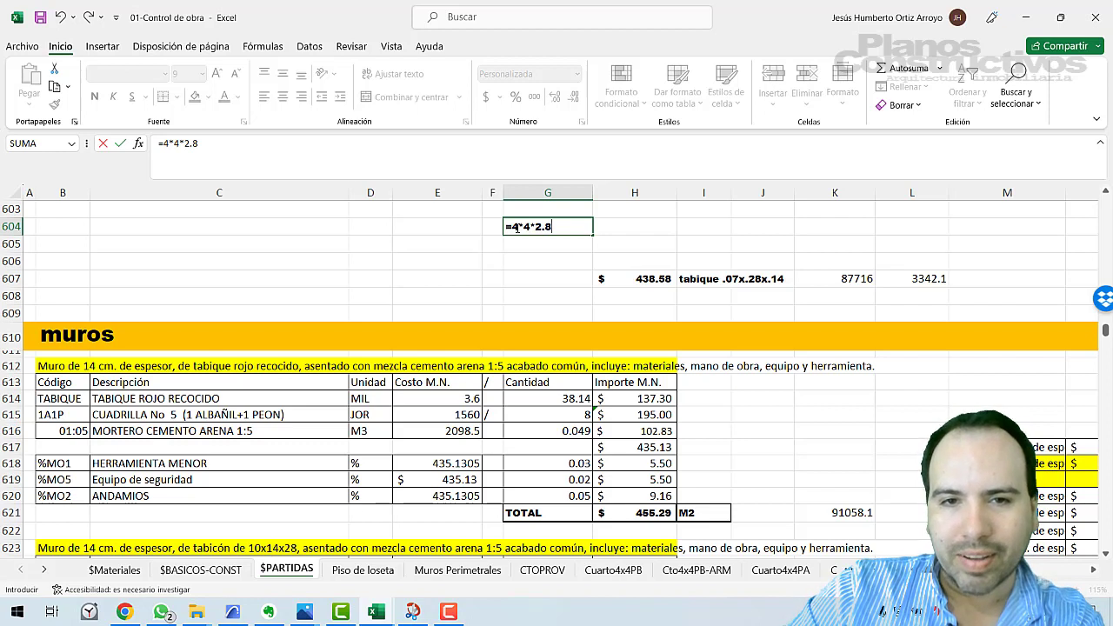
key("Return")
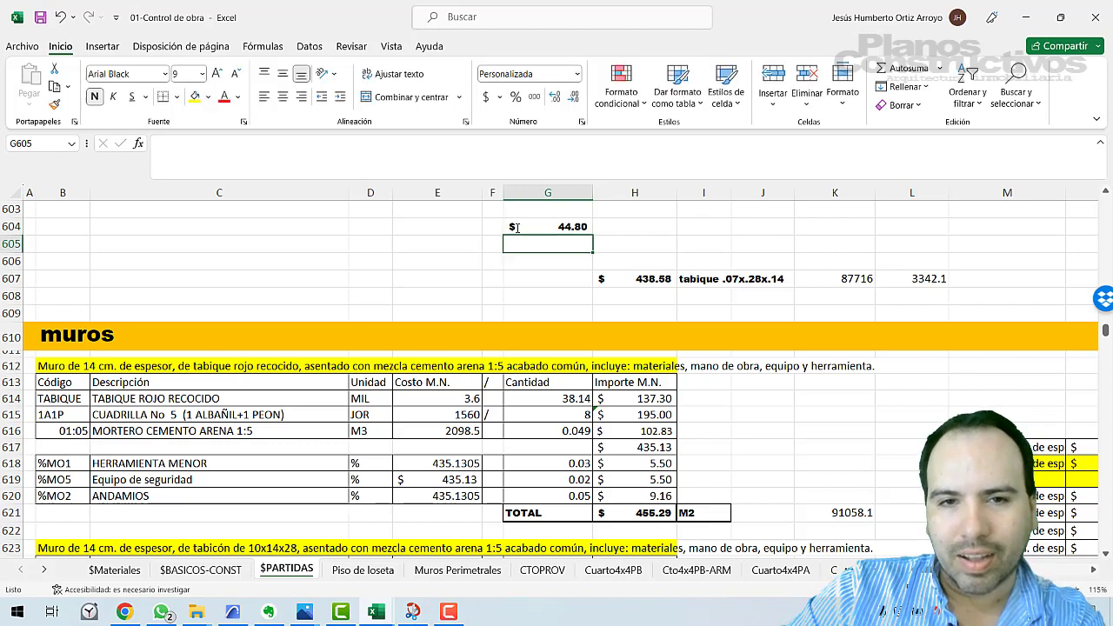
left_click(514, 227)
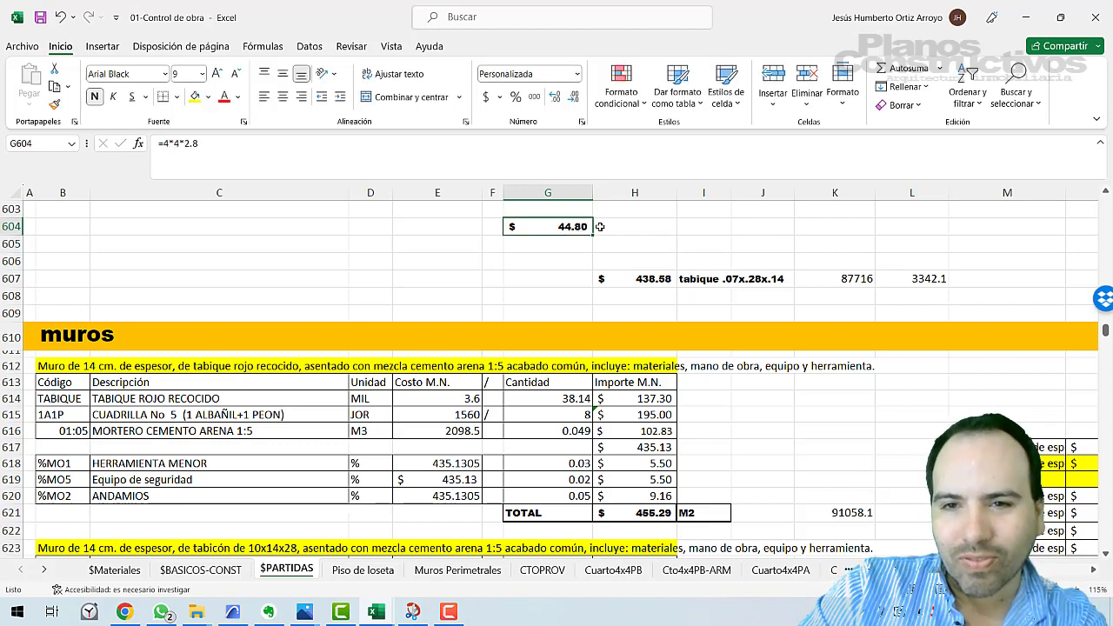
left_click(632, 225)
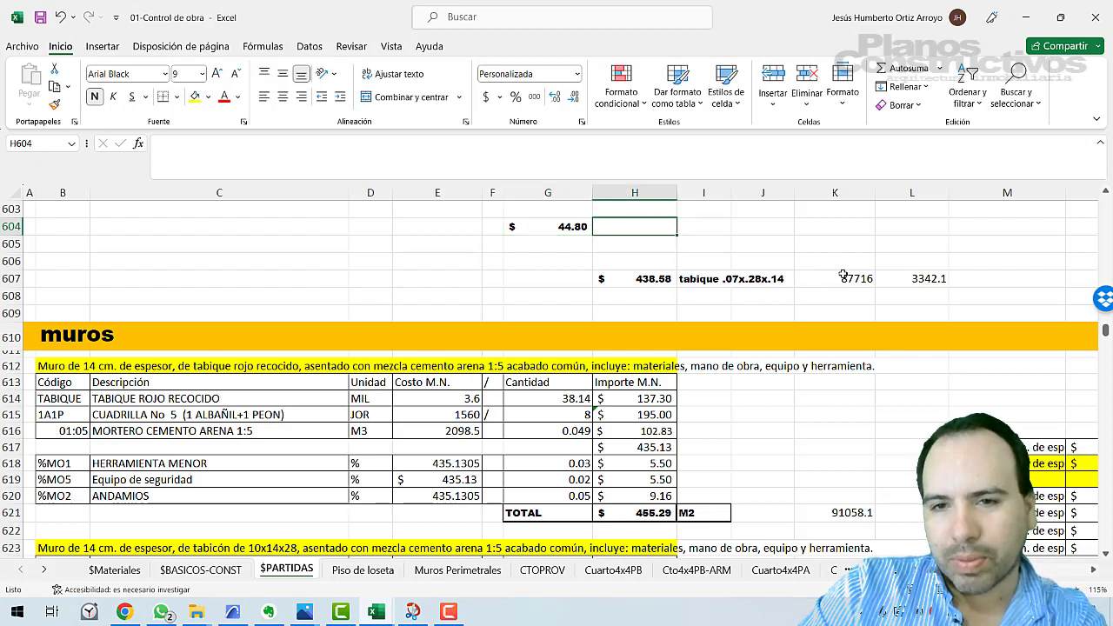
left_click(842, 275)
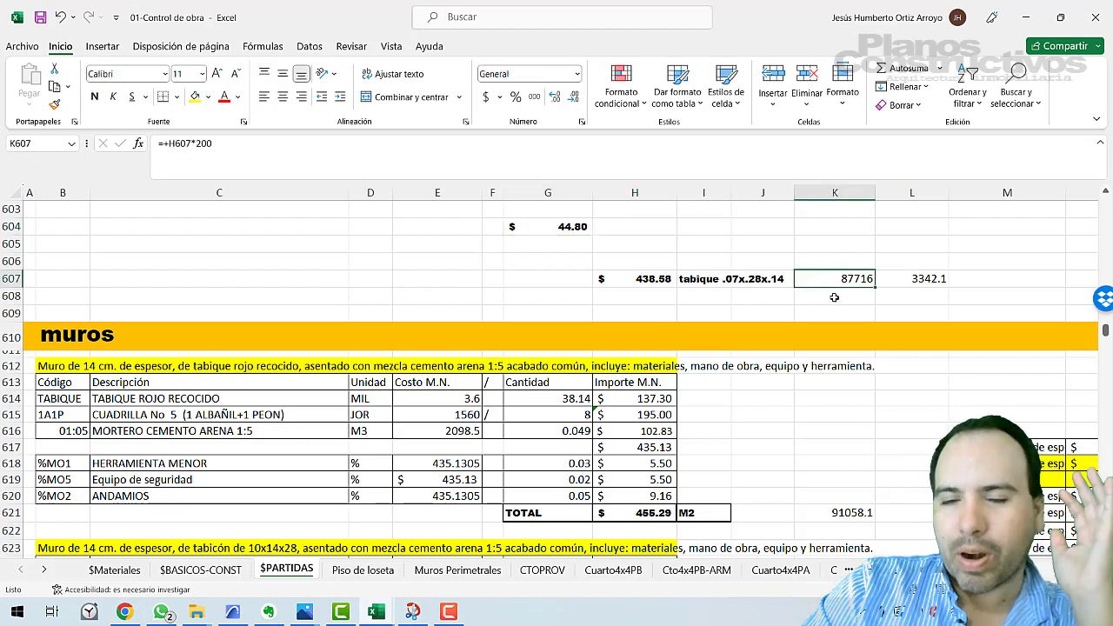
left_click(908, 280)
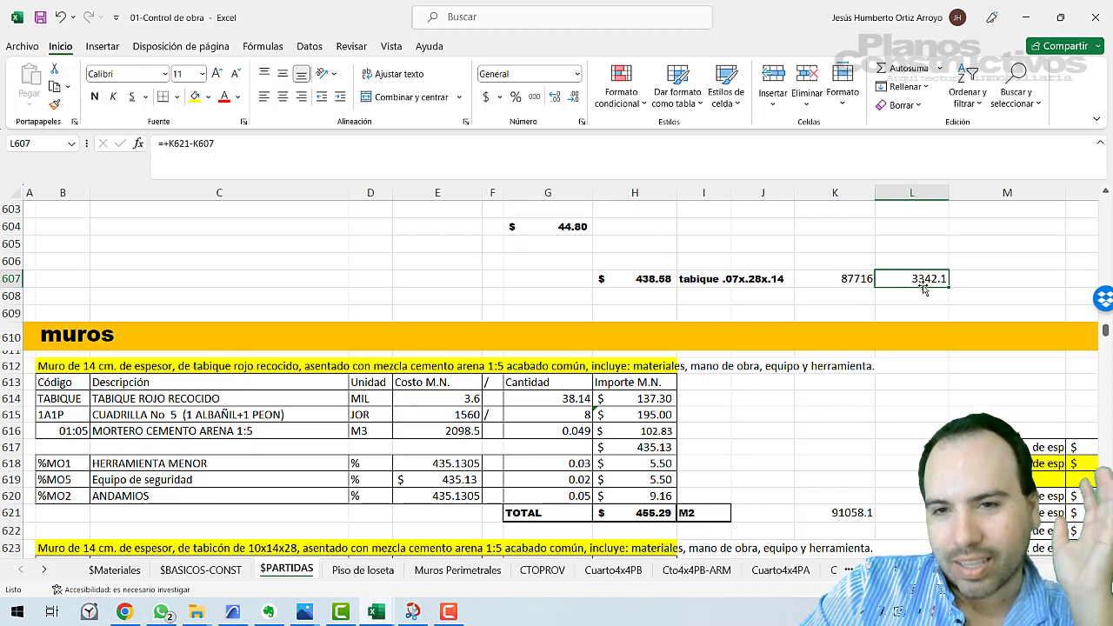
- Change the quantity multiplier in the K607 formula to 2000, so it reads H607*2000
left_click(847, 280)
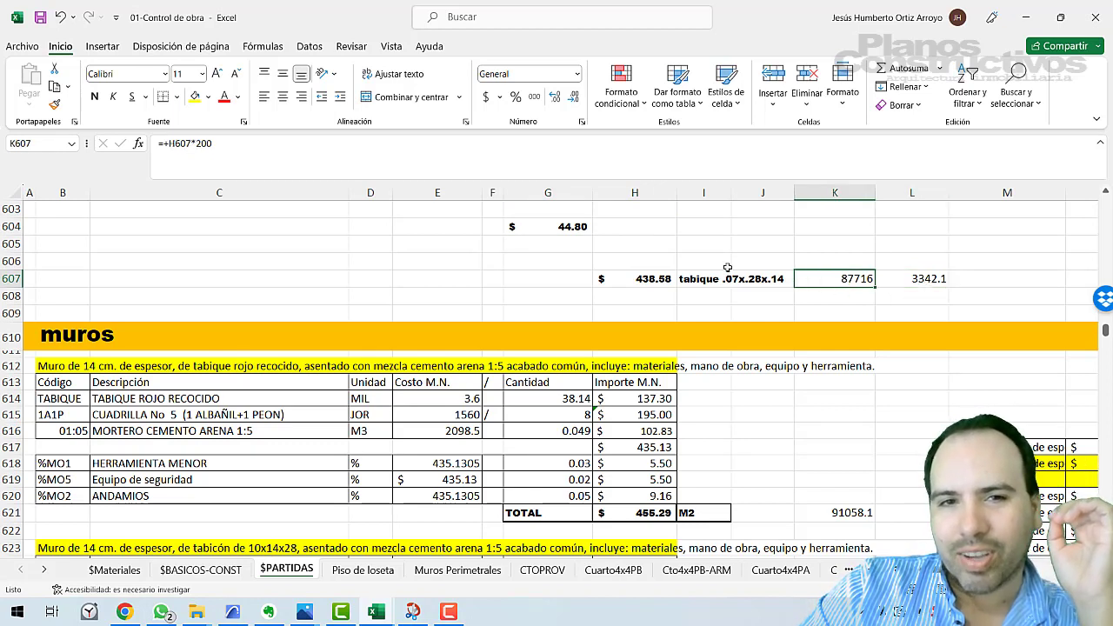
left_click(195, 144)
left_click_drag(194, 144, 202, 144)
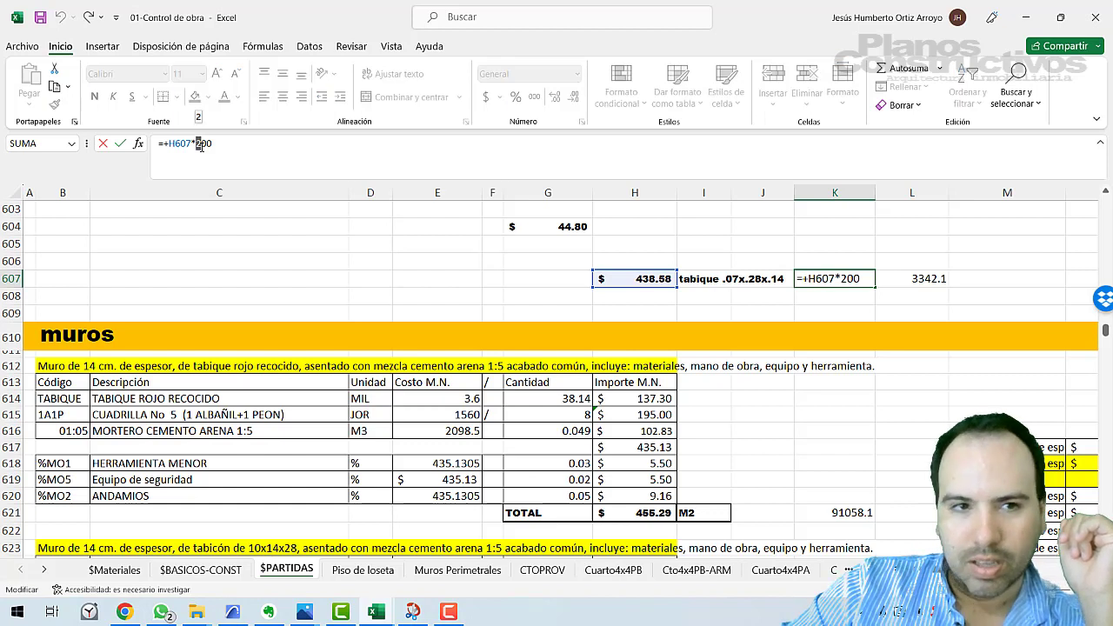
type("20")
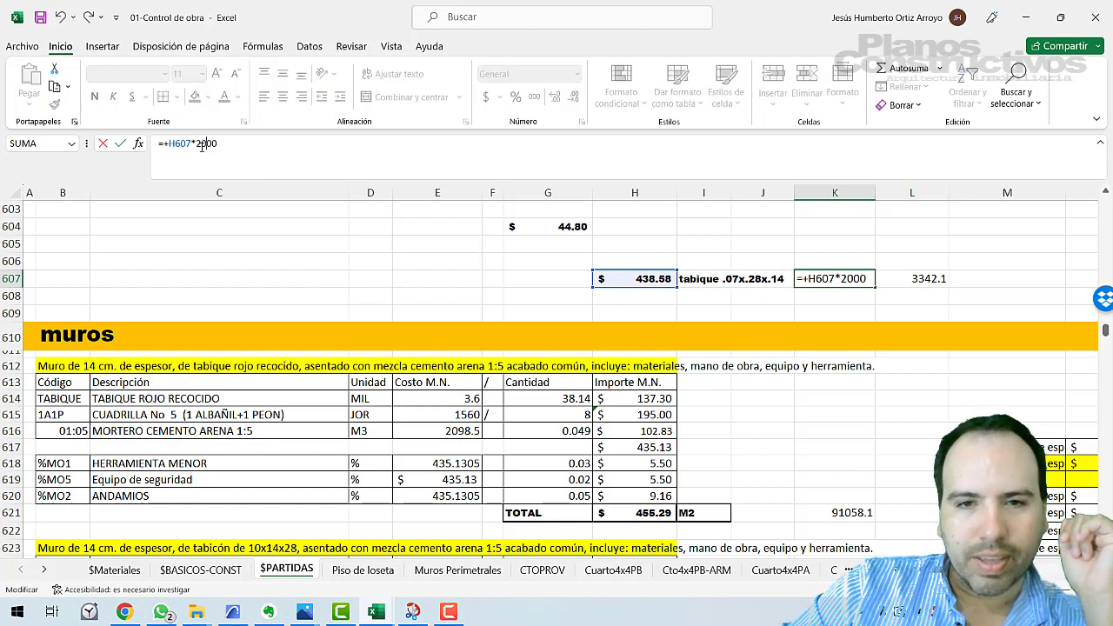
key("Return")
- Change the quantity multiplier in the K621 formula to 2000 and check the cost difference in L607
left_click(859, 513)
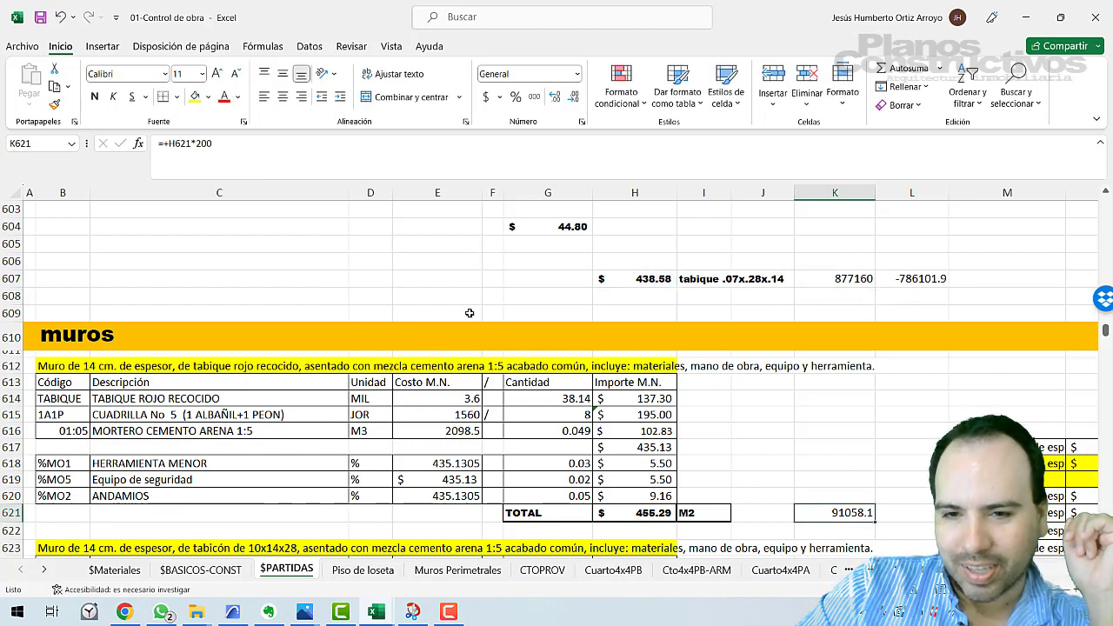
left_click(207, 143)
type("0")
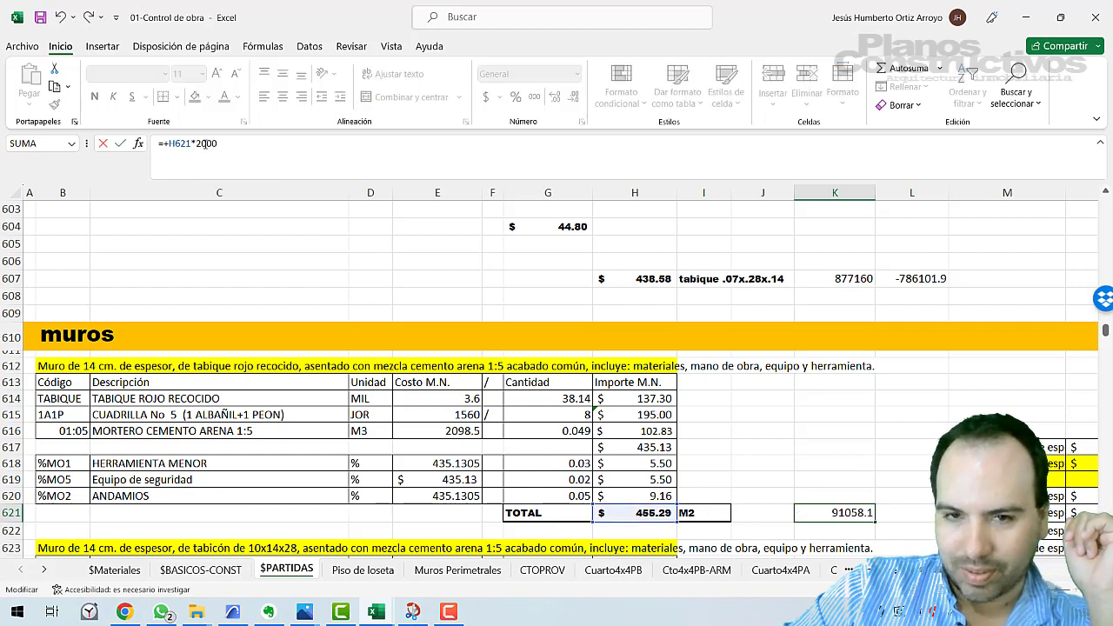
key("Return")
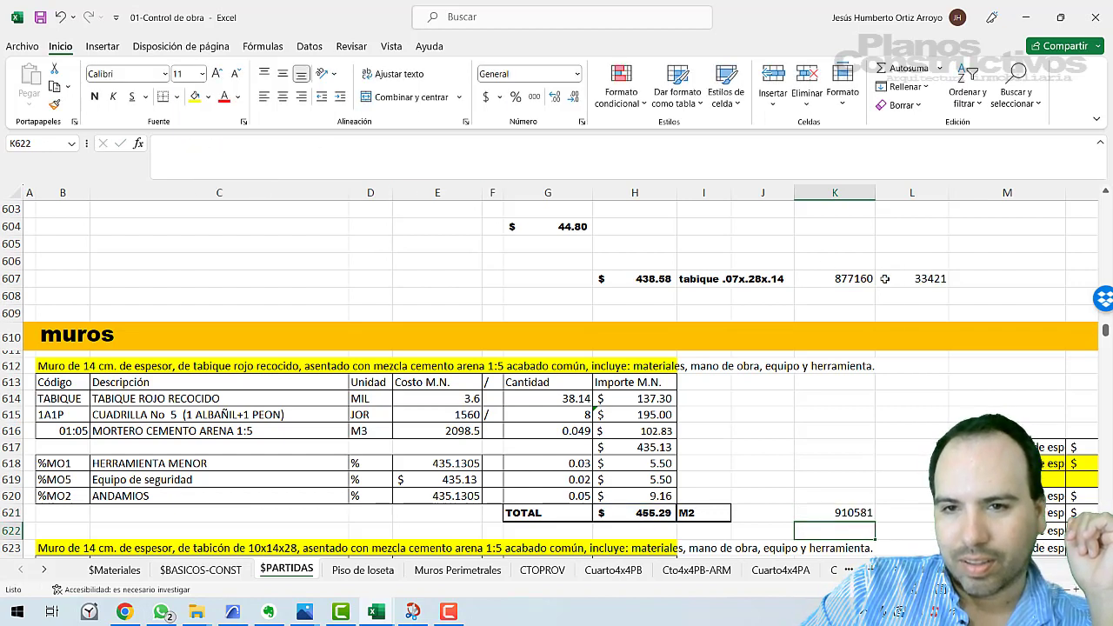
left_click(920, 278)
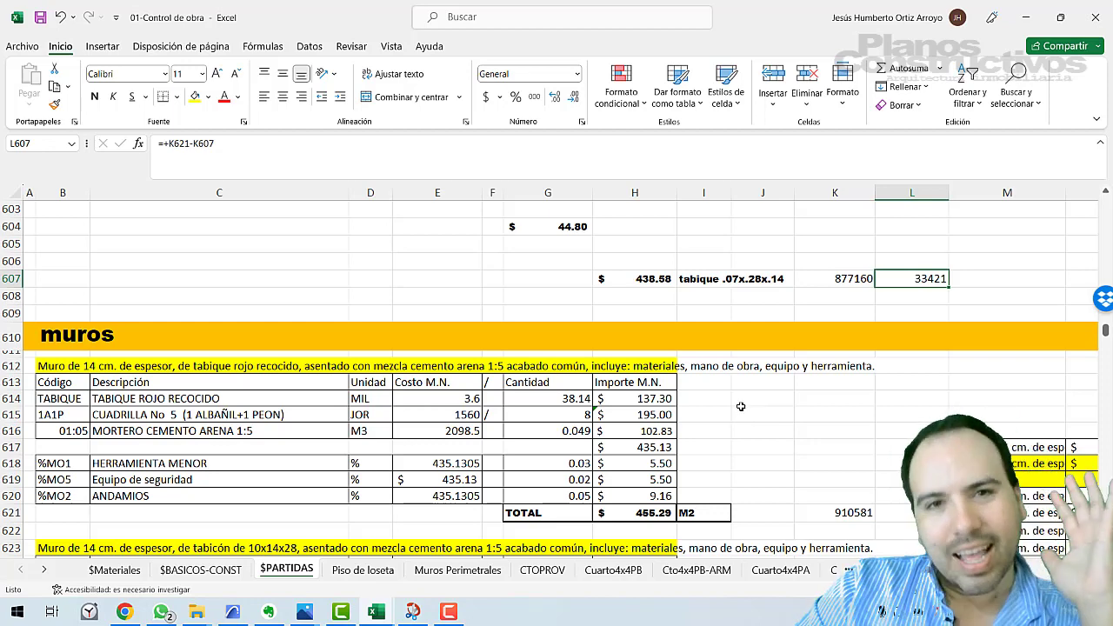
left_click(449, 611)
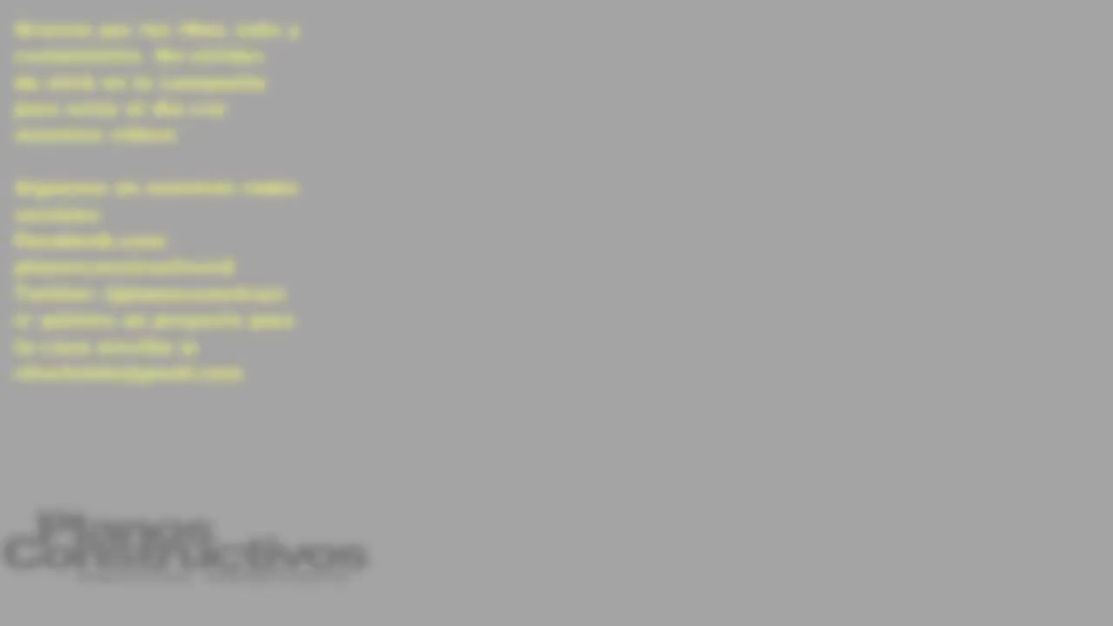